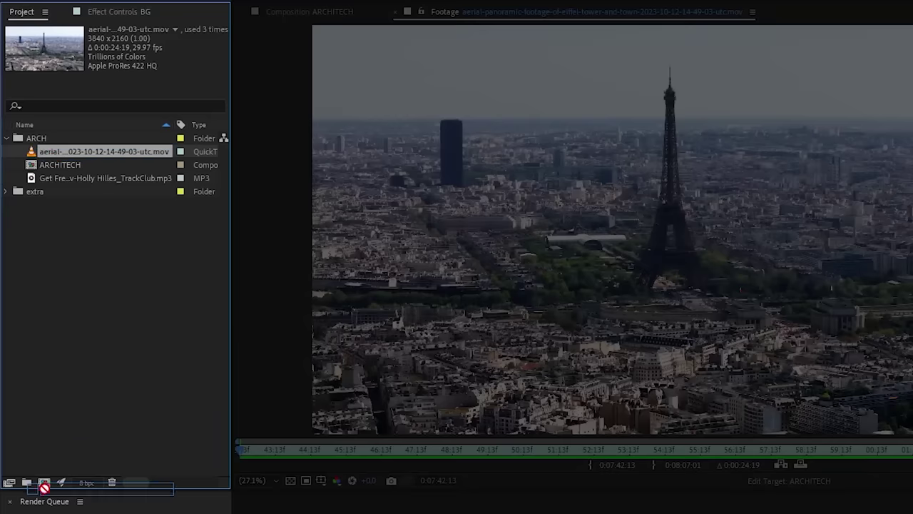
Create a composition from the Eiffel Tower footage and duplicate its layer
{"action": "left_click_drag", "start_coordinate": [47, 491], "coordinate": [45, 485]}
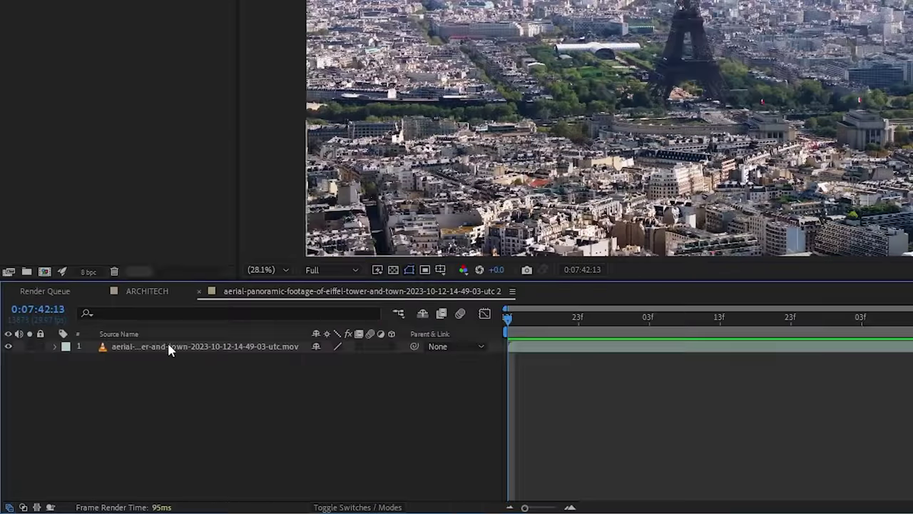
{"action": "left_click", "coordinate": [168, 347]}
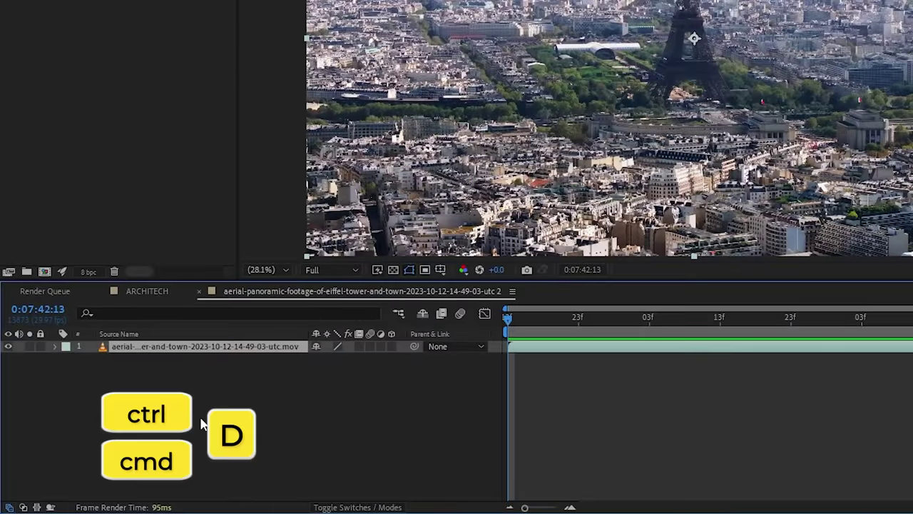
{"action": "key", "text": "ctrl+d"}
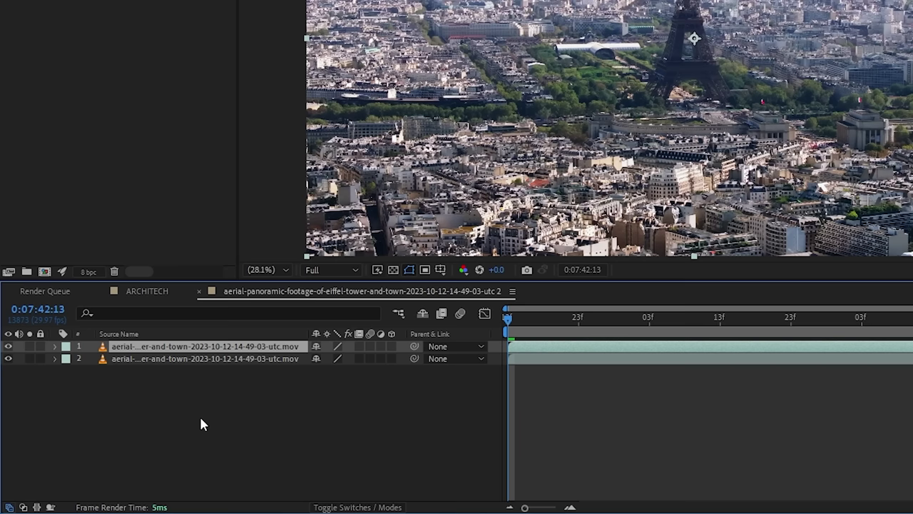
Rename the two layers 'tower' and 'bg', then open the tower layer in its own view
{"action": "key", "text": "Return"}
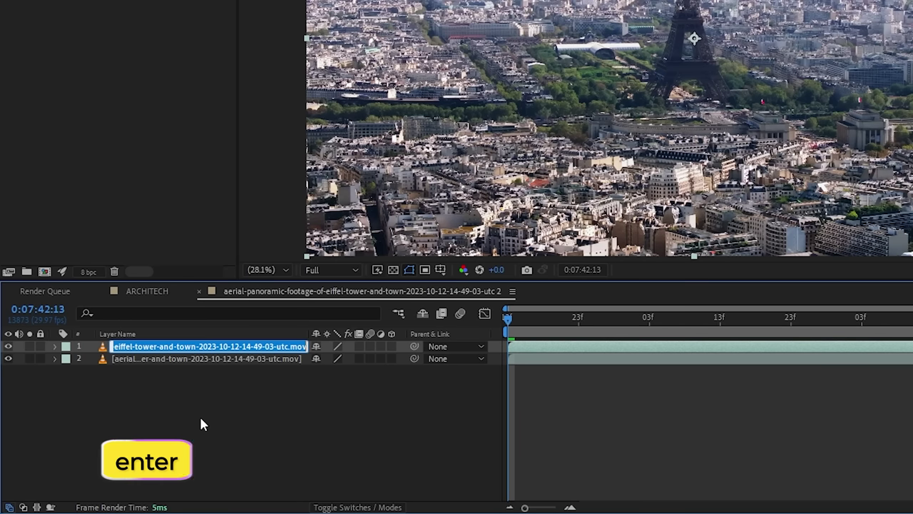
{"action": "type", "text": "tower"}
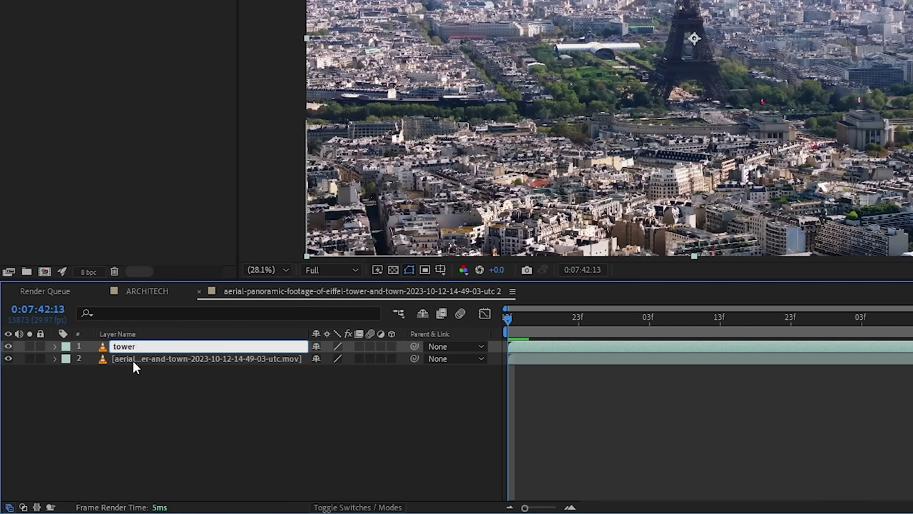
{"action": "key", "text": "Tab"}
{"action": "type", "text": "bg"}
{"action": "key", "text": "Return"}
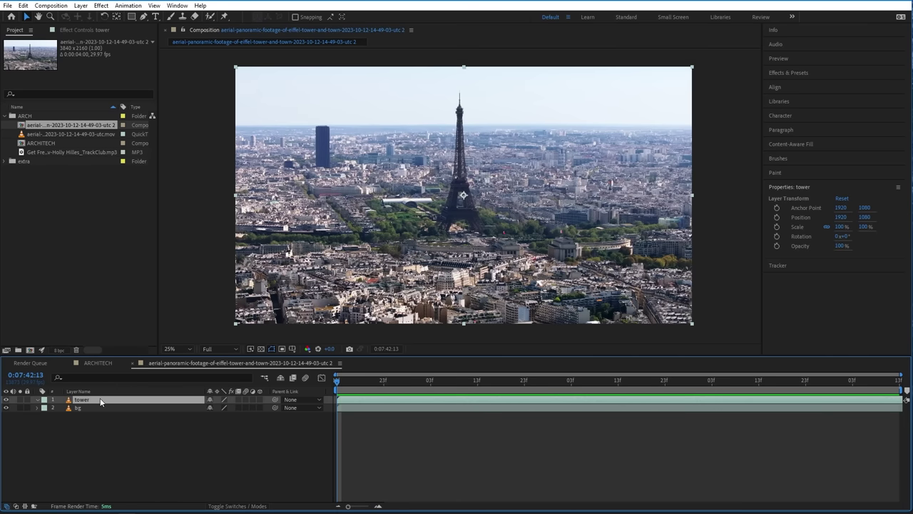
{"action": "double_click", "coordinate": [100, 400]}
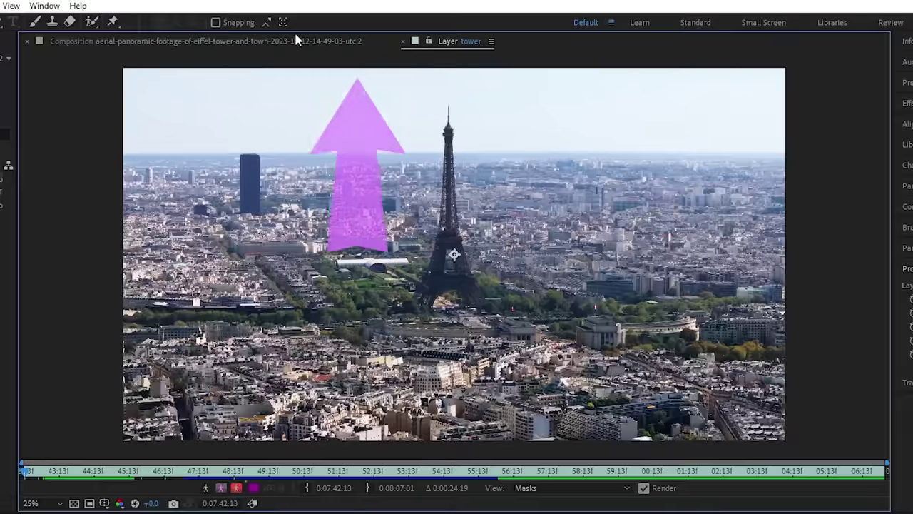
Paint Roto Brush foreground strokes up the Eiffel Tower at 50% zoom
{"action": "left_click", "coordinate": [355, 31]}
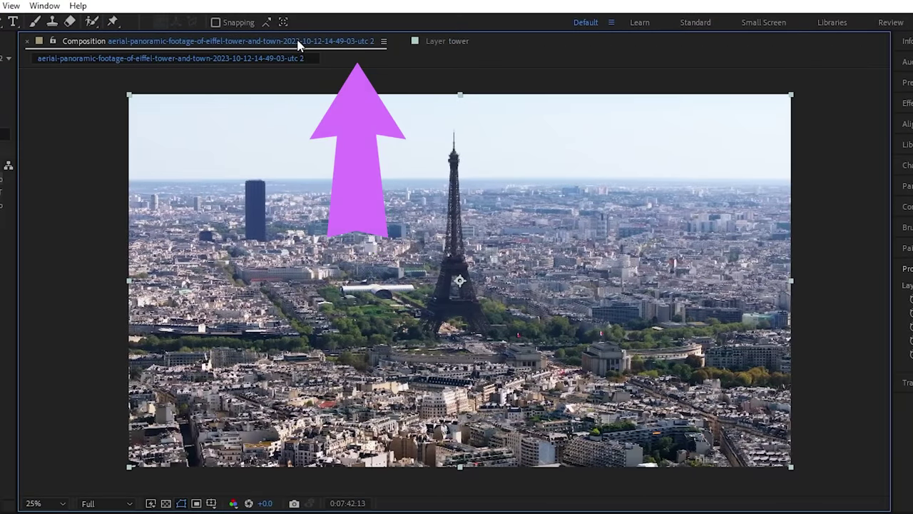
{"action": "left_click", "coordinate": [455, 43]}
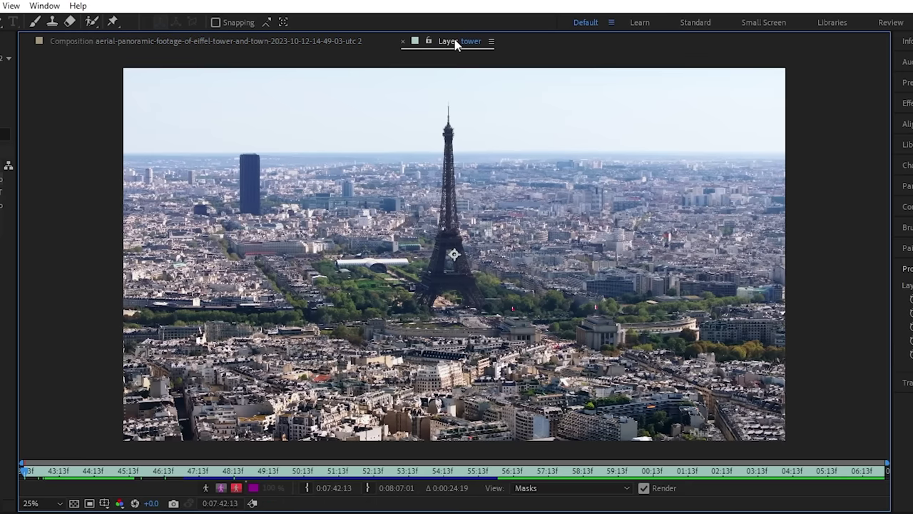
{"action": "left_click", "coordinate": [92, 23]}
{"action": "key", "text": "period"}
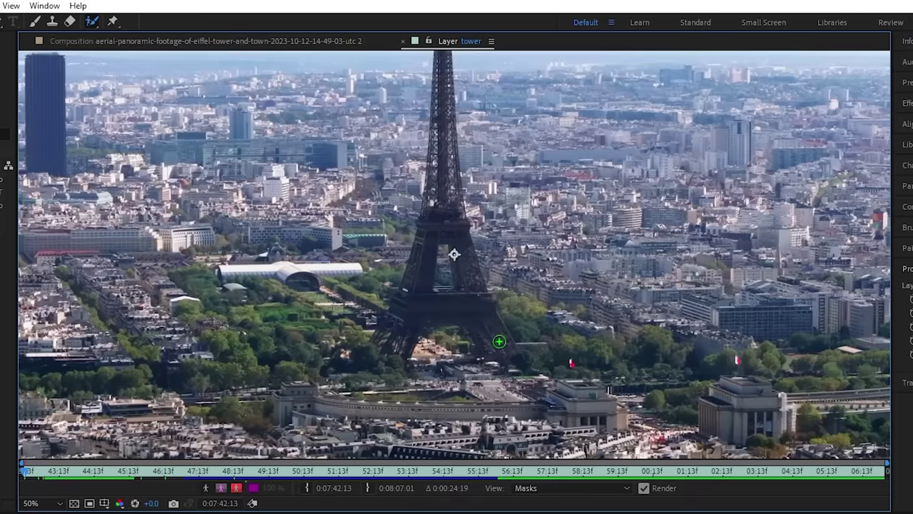
{"action": "left_click_drag", "start_coordinate": [504, 335], "coordinate": [474, 293]}
{"action": "left_click_drag", "start_coordinate": [443, 145], "coordinate": [443, 146]}
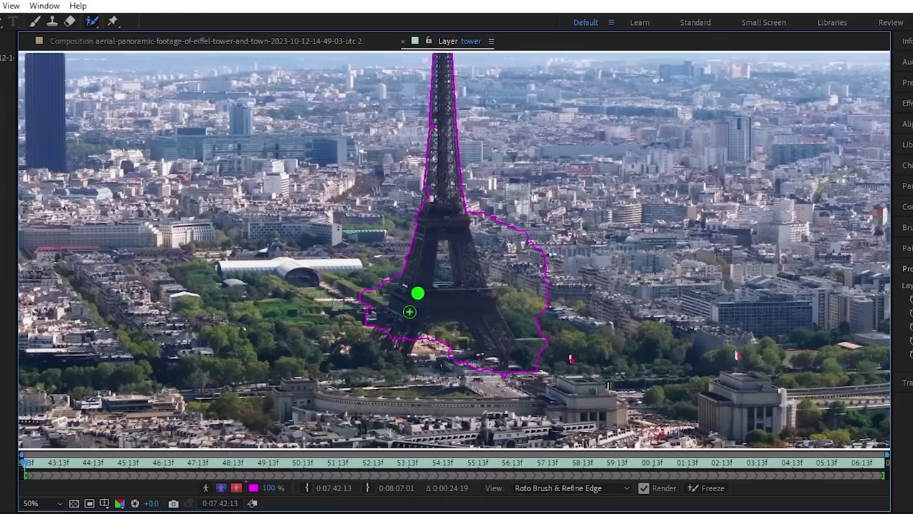
{"action": "scroll", "coordinate": [452, 236], "scroll_direction": "up", "scroll_amount": 4}
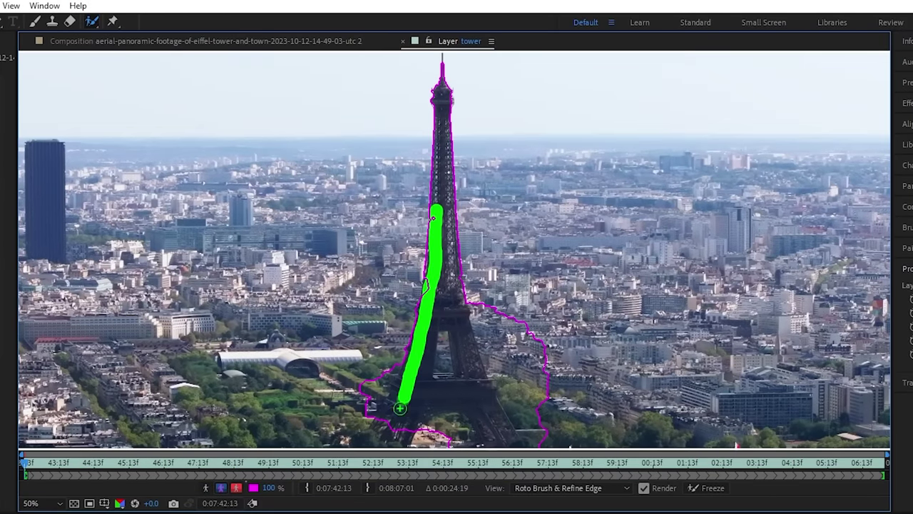
Refine the tower matte with a smaller and subtracting brush, then freeze it across the clip
{"action": "key", "text": "ctrl"}
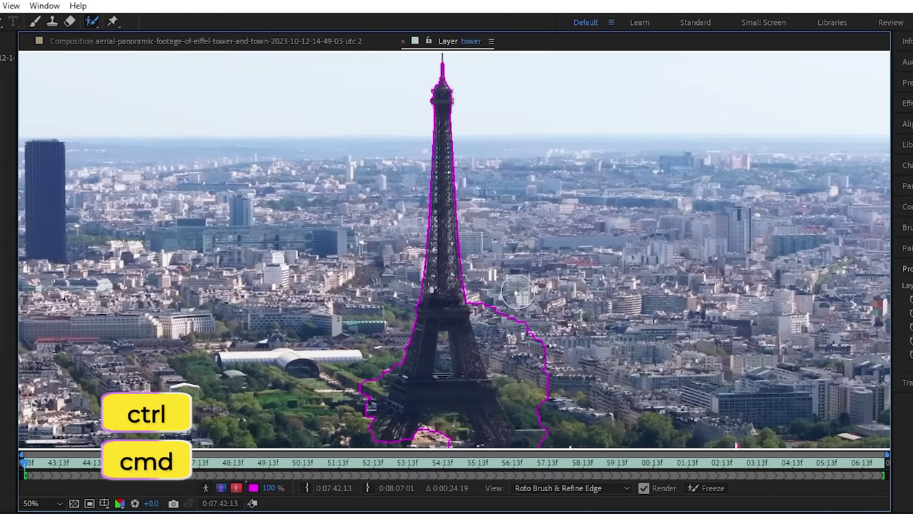
{"action": "left_click_drag", "start_coordinate": [519, 291], "coordinate": [497, 291]}
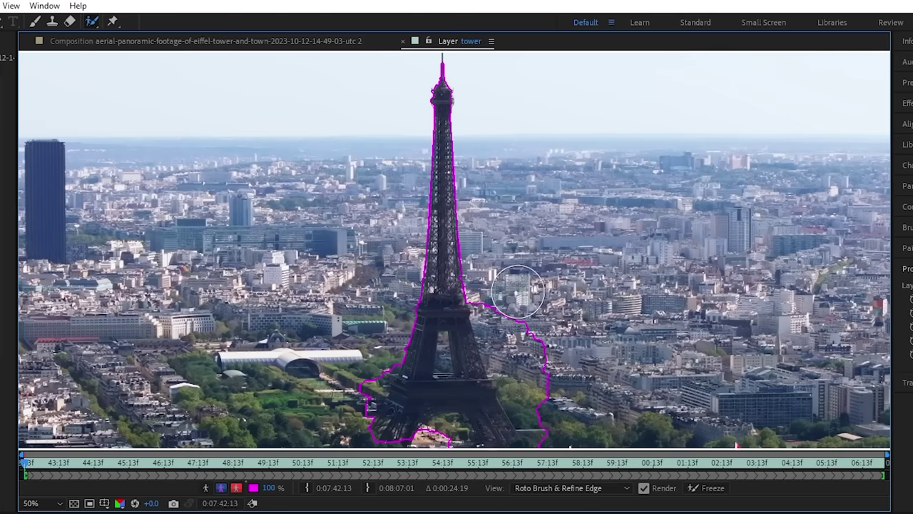
{"action": "scroll", "coordinate": [518, 291], "scroll_direction": "down", "scroll_amount": 3}
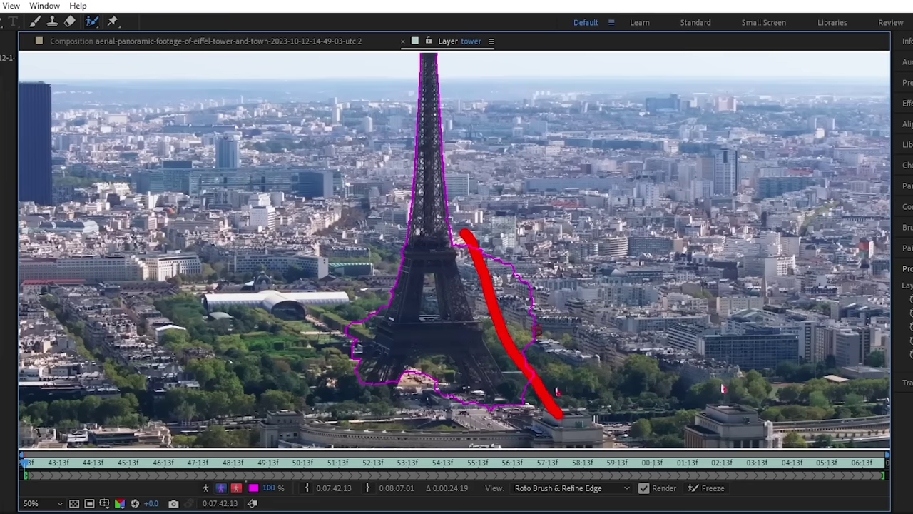
{"action": "key", "text": "alt"}
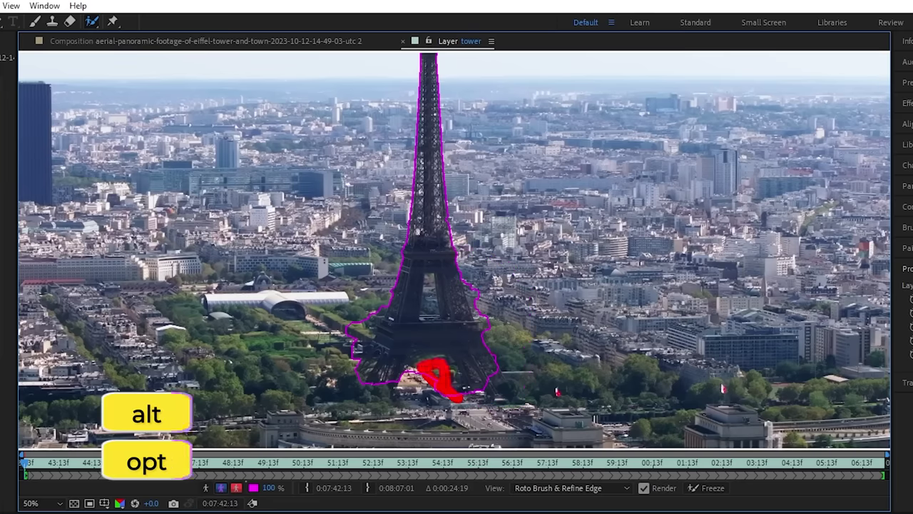
{"action": "scroll", "coordinate": [437, 326], "scroll_direction": "up", "scroll_amount": 4}
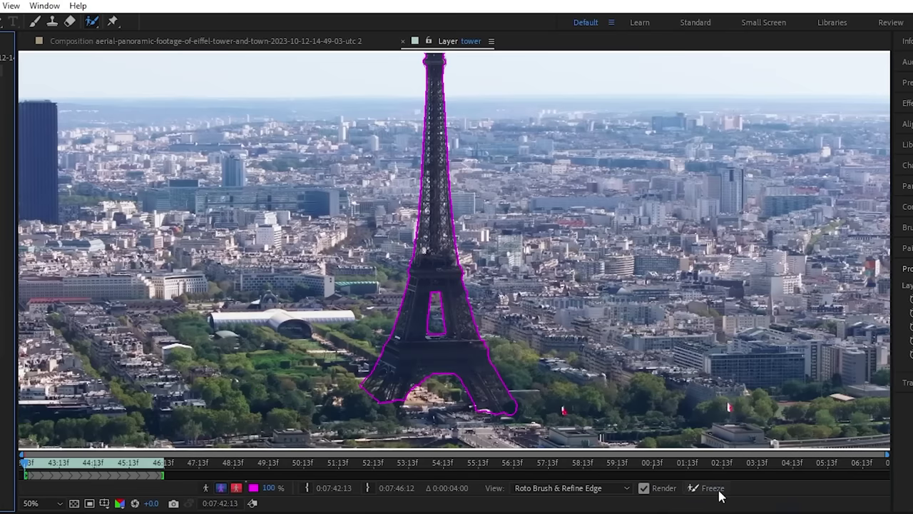
{"action": "left_click", "coordinate": [912, 489]}
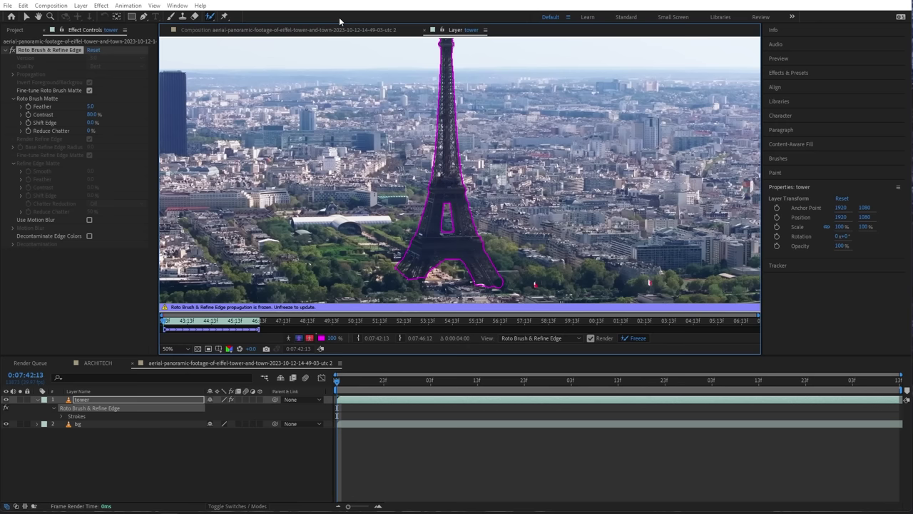
{"action": "left_click", "coordinate": [324, 30]}
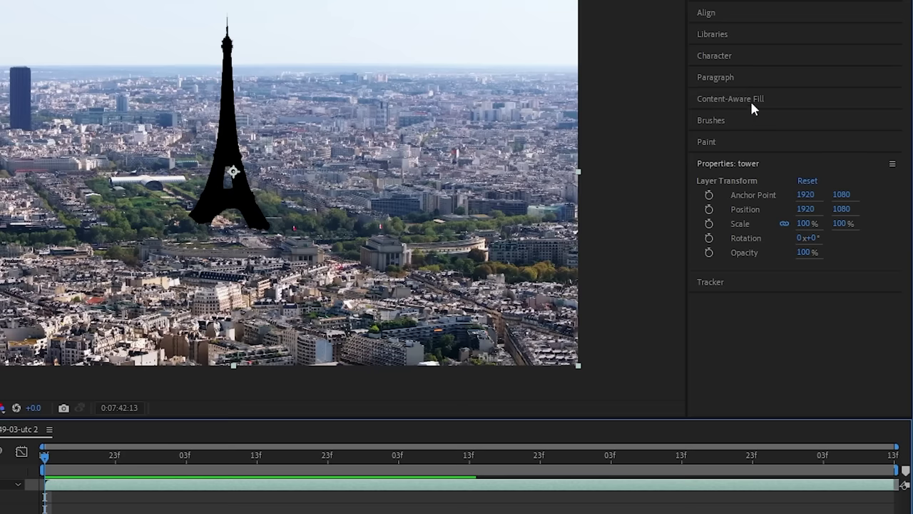
Show the Content-Aware Fill panel and edit its alpha expansion amount
{"action": "left_click", "coordinate": [753, 107]}
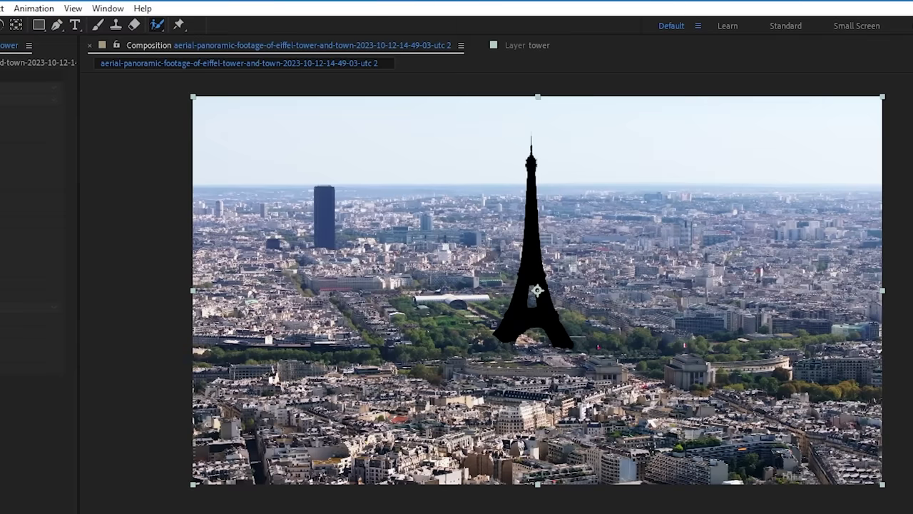
{"action": "left_click", "coordinate": [111, 8]}
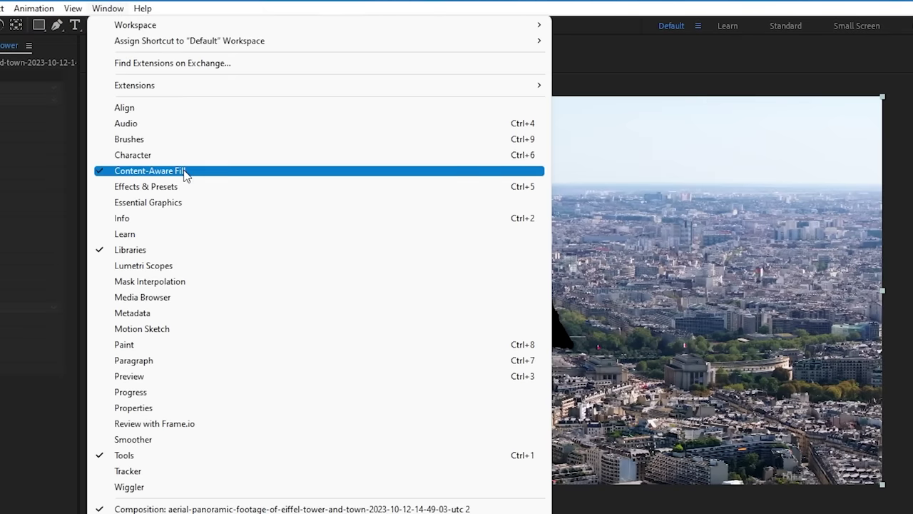
{"action": "left_click", "coordinate": [184, 172]}
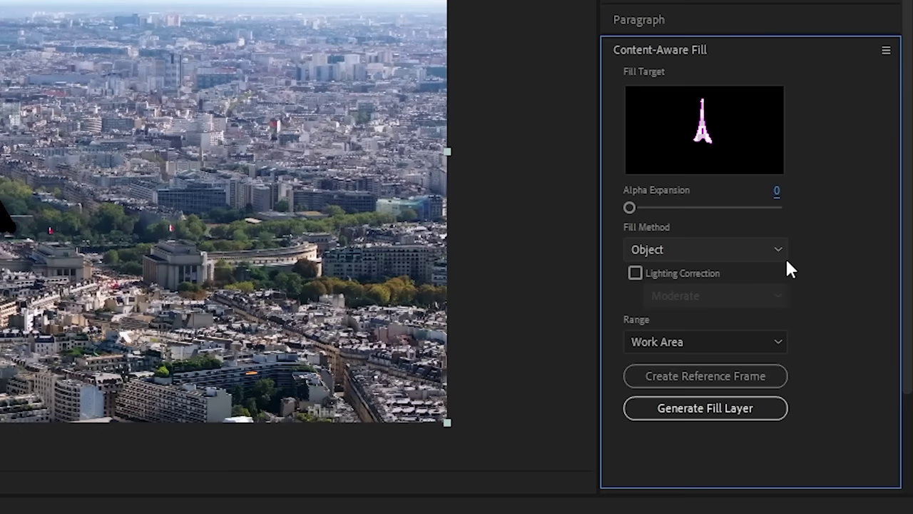
{"action": "left_click", "coordinate": [778, 190]}
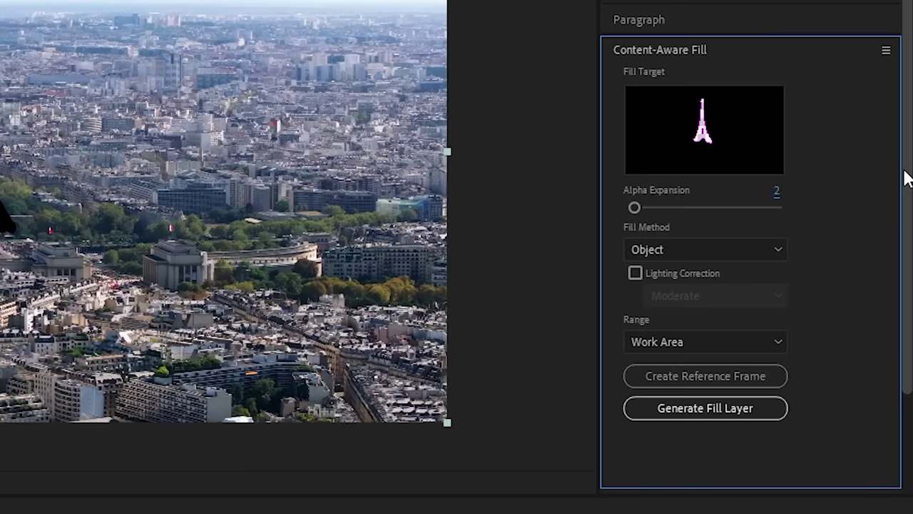
Set Fill Method Object, Moderate lighting correction and Work Area range, then generate the fill layer
{"action": "left_click", "coordinate": [710, 250]}
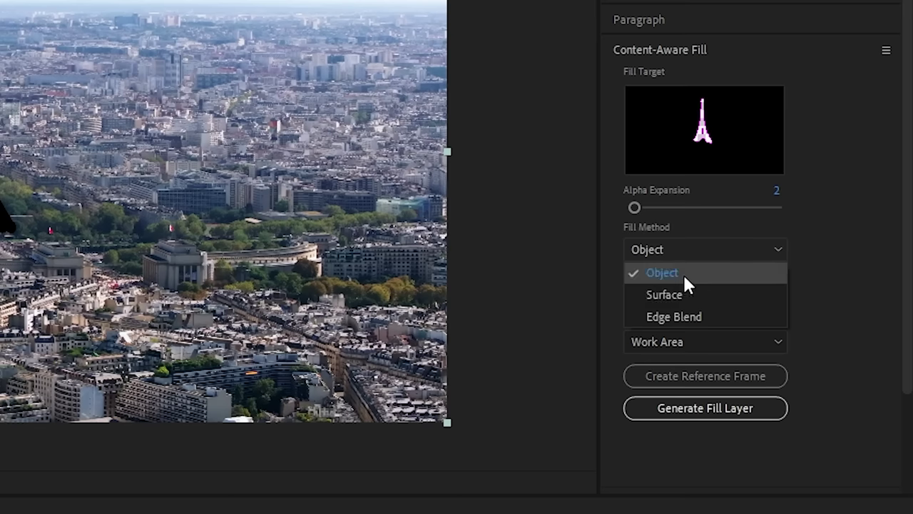
{"action": "left_click", "coordinate": [682, 272]}
{"action": "left_click", "coordinate": [660, 273]}
{"action": "left_click", "coordinate": [671, 294]}
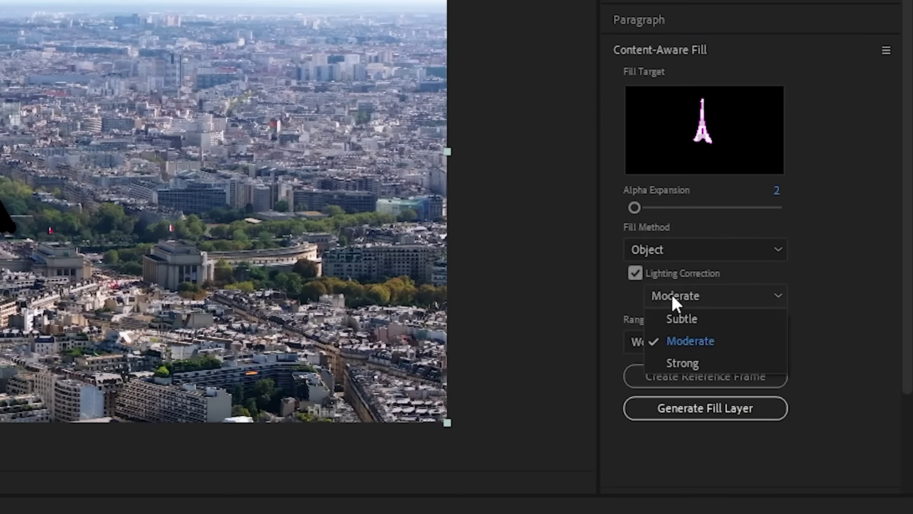
{"action": "left_click", "coordinate": [689, 341]}
{"action": "left_click", "coordinate": [690, 342]}
{"action": "left_click", "coordinate": [671, 384]}
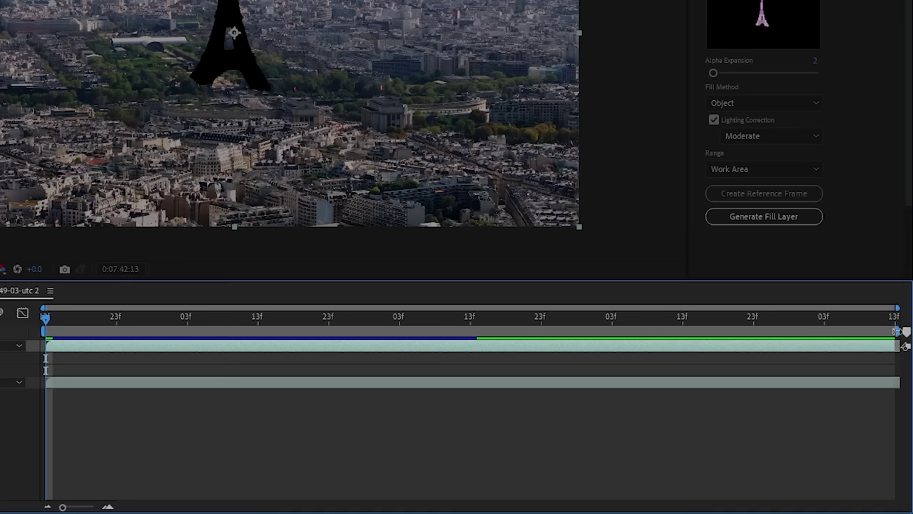
{"action": "mouse_move", "coordinate": [897, 332]}
{"action": "left_mouse_down"}
{"action": "mouse_move", "coordinate": [525, 333]}
{"action": "mouse_move", "coordinate": [896, 333]}
{"action": "left_mouse_up"}
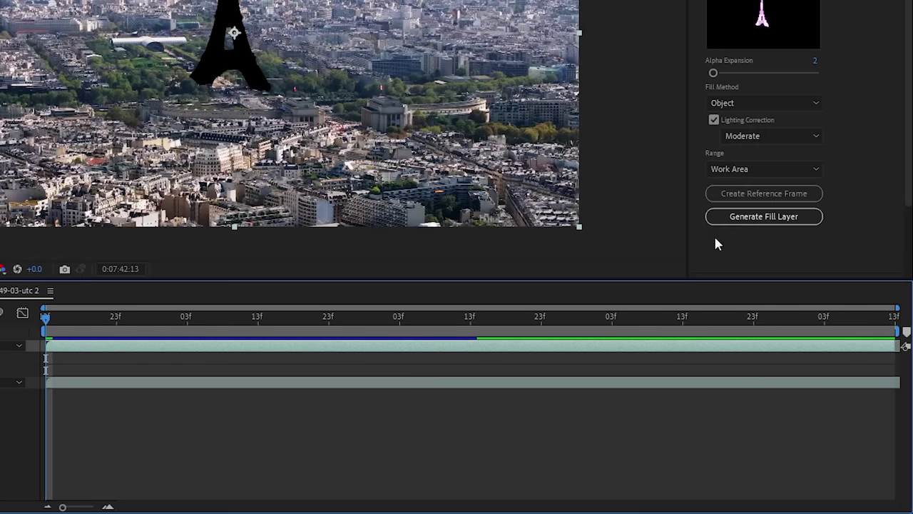
{"action": "left_click", "coordinate": [756, 216]}
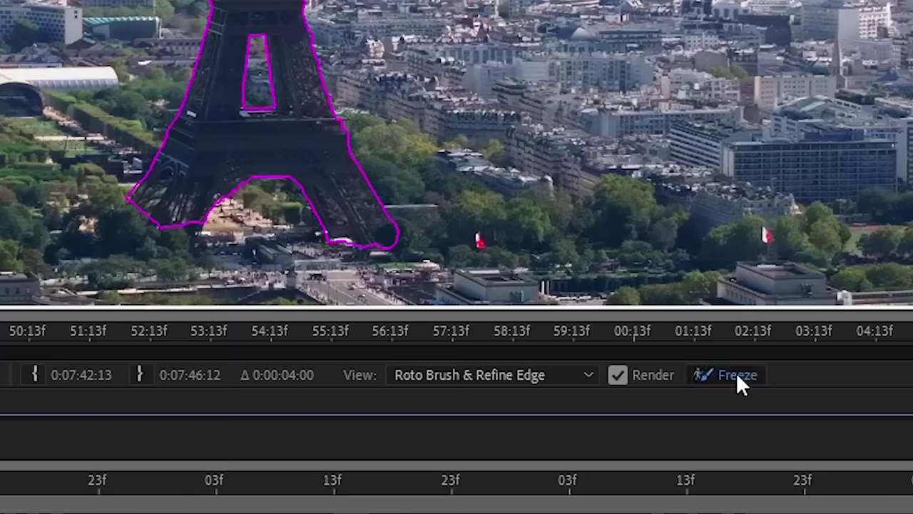
Refreeze the tower's Roto Brush & Refine Edge matte across all 121 frames
{"action": "left_click", "coordinate": [738, 378]}
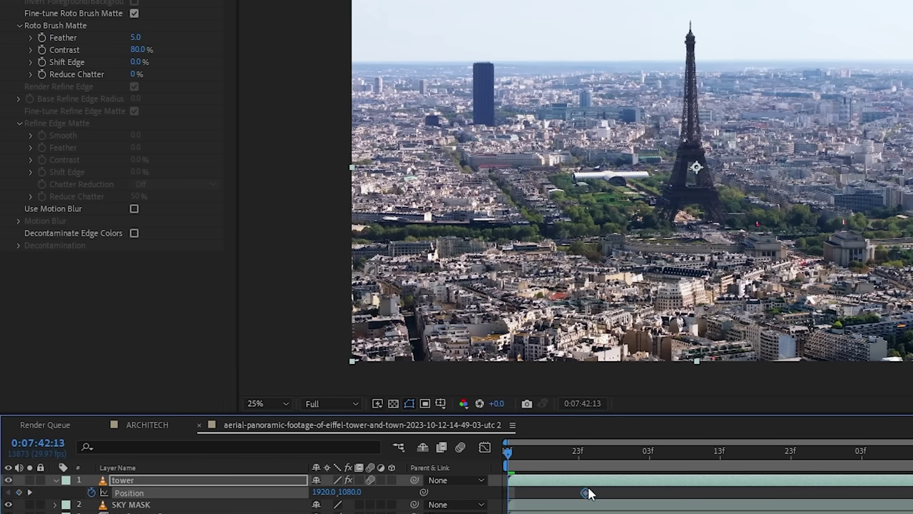
Apply CC Bend It to the tower layer with Start at the tower's base and End at its tip
{"action": "key", "text": "space"}
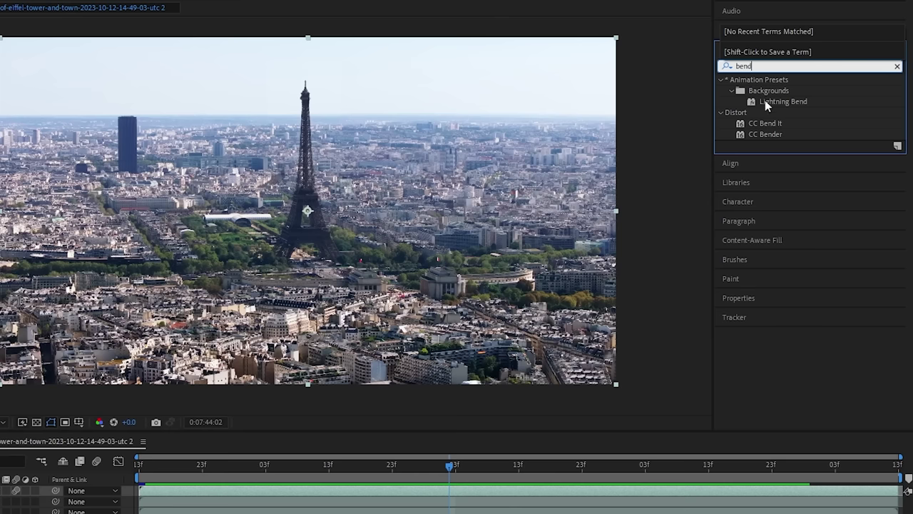
{"action": "left_click", "coordinate": [768, 124]}
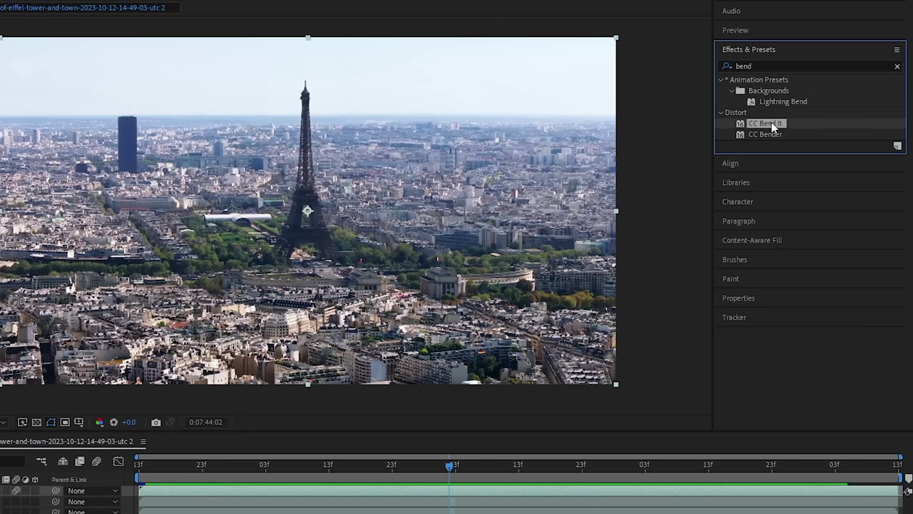
{"action": "left_click_drag", "start_coordinate": [702, 287], "coordinate": [151, 494]}
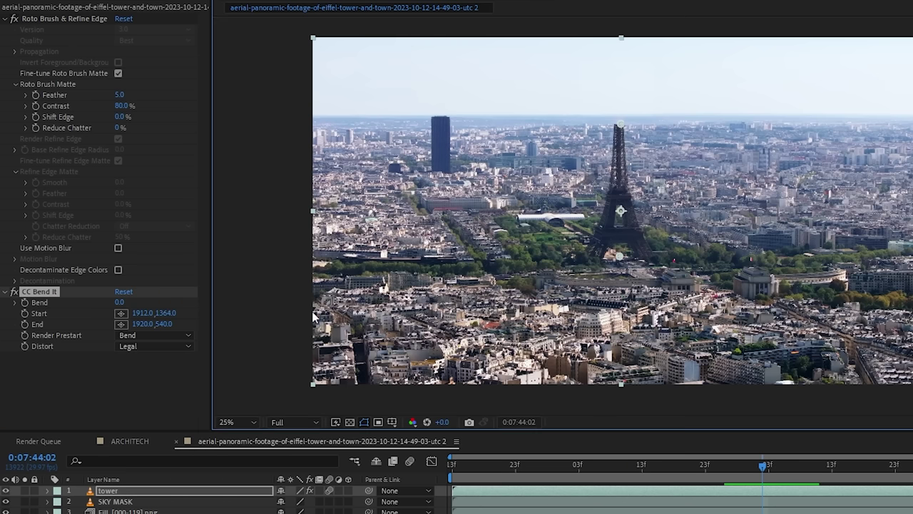
{"action": "left_click_drag", "start_coordinate": [618, 91], "coordinate": [618, 75]}
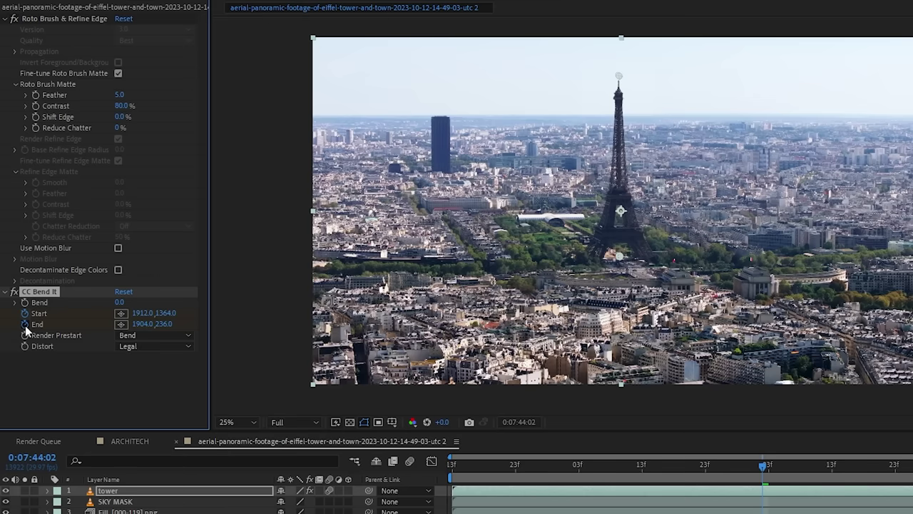
{"action": "key", "text": "Home"}
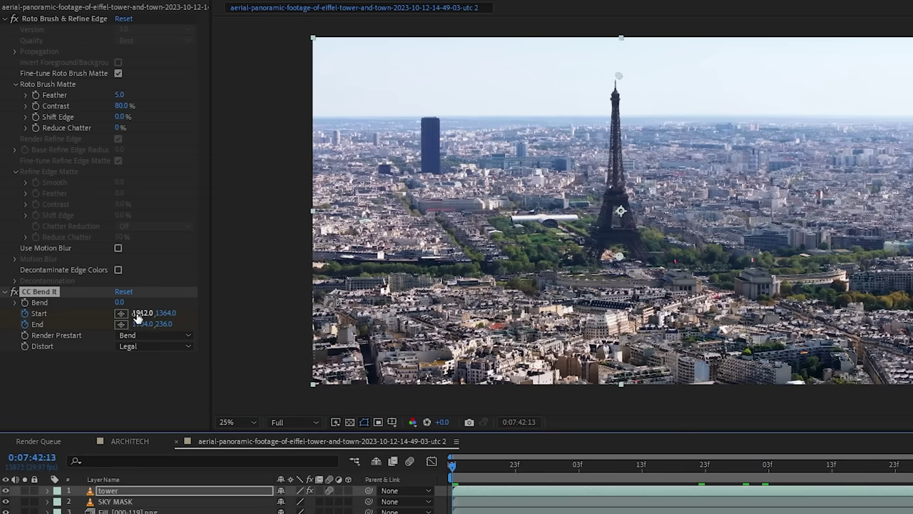
{"action": "left_click", "coordinate": [121, 313]}
{"action": "left_click", "coordinate": [619, 260]}
{"action": "left_click", "coordinate": [616, 80]}
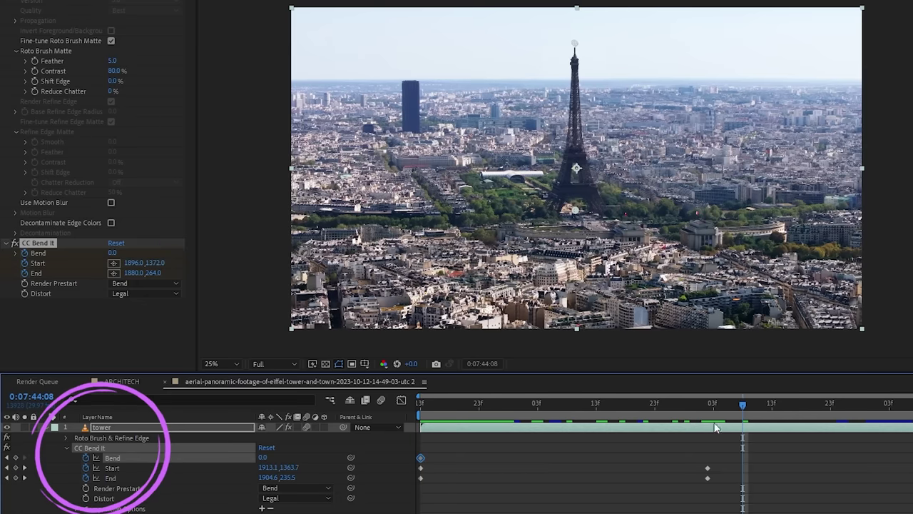
Keyframe the tower's Bend value (16, reaching -32) and apply Easy Ease to the four keyframes
{"action": "left_click_drag", "start_coordinate": [274, 457], "coordinate": [293, 454]}
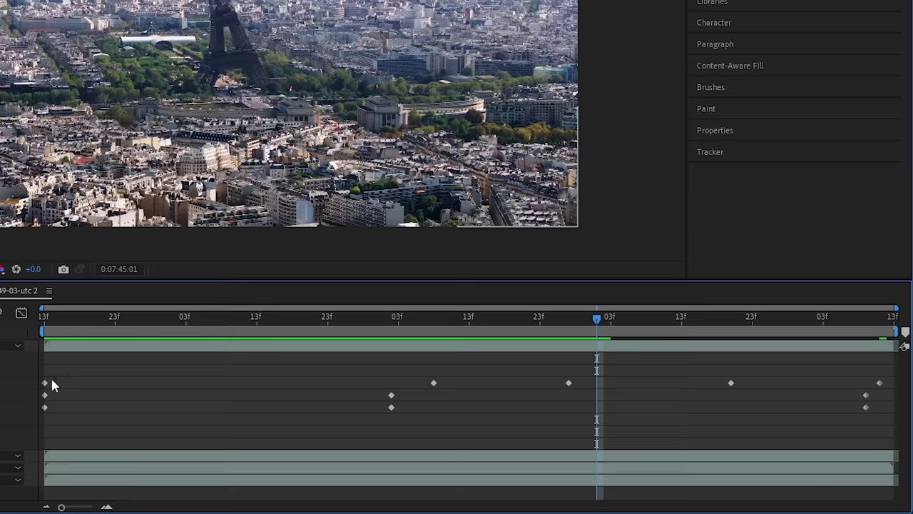
{"action": "left_click_drag", "start_coordinate": [878, 367], "coordinate": [901, 385]}
{"action": "right_click", "coordinate": [434, 384]}
{"action": "mouse_move", "coordinate": [474, 378]}
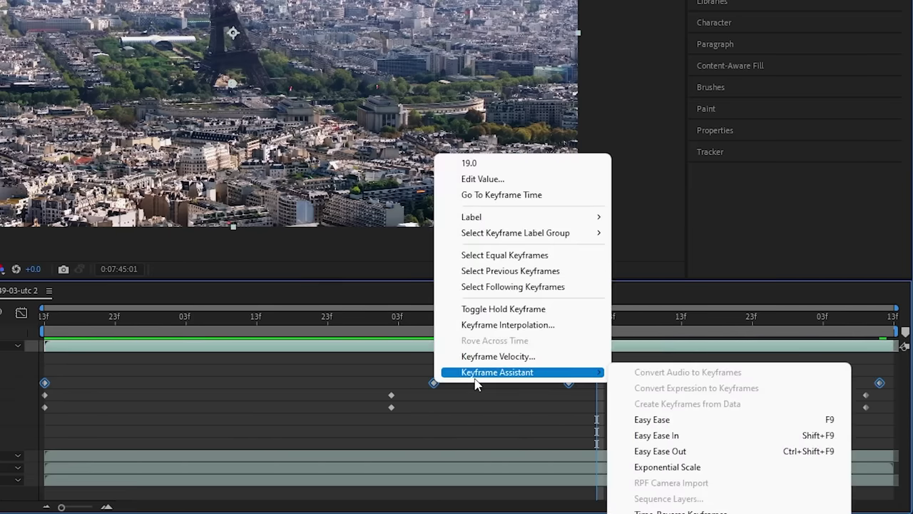
{"action": "left_click", "coordinate": [670, 422]}
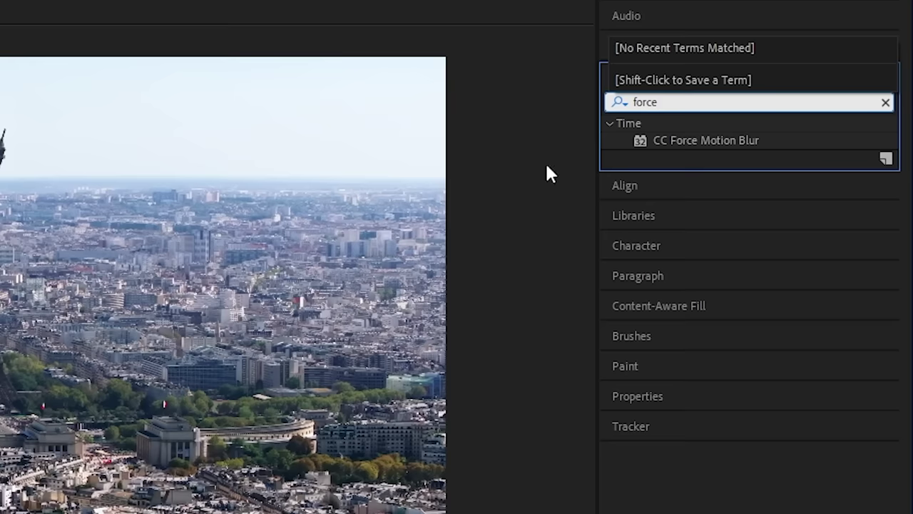
Drag CC Force Motion Blur from Effects & Presets onto the tower layer
{"action": "left_click_drag", "start_coordinate": [697, 141], "coordinate": [196, 366]}
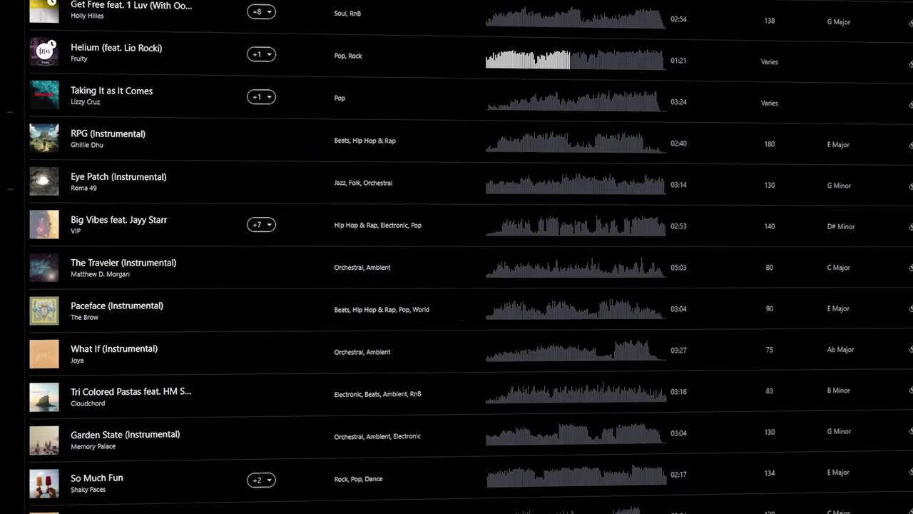
Open the Mood filter dropdown above the Most Popular song list
{"action": "left_click", "coordinate": [224, 36]}
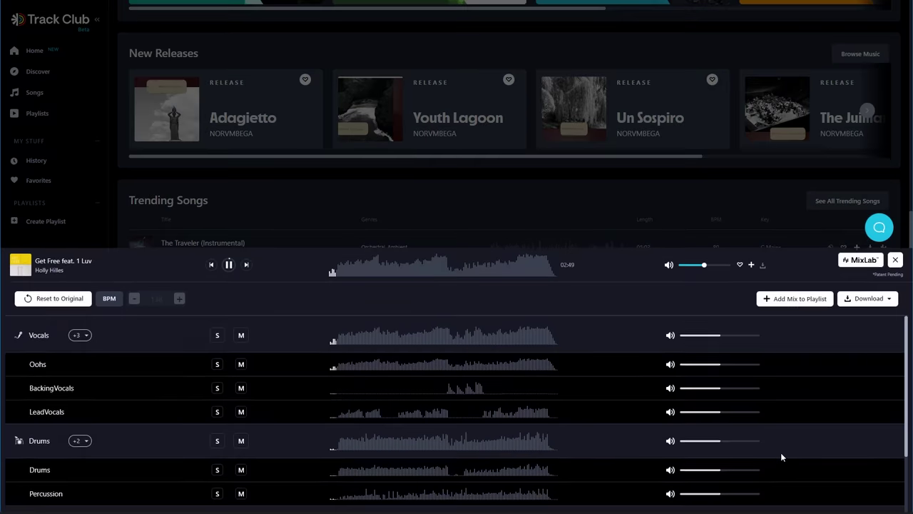
Mute the Guitars and AcousticGuitar stems of 'Get Free feat. 1 Luv' in MixLab
{"action": "scroll", "coordinate": [910, 392], "scroll_direction": "down", "scroll_amount": 3}
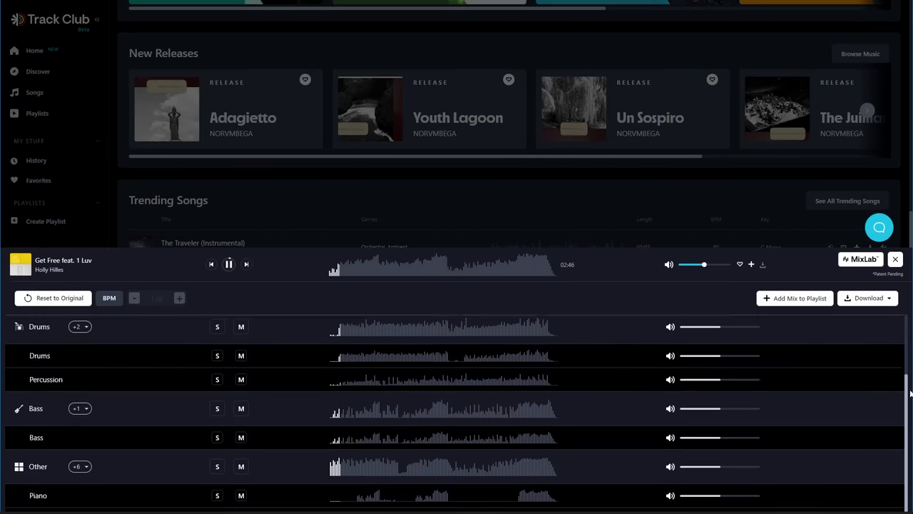
{"action": "scroll", "coordinate": [910, 392], "scroll_direction": "down", "scroll_amount": 2}
{"action": "left_click", "coordinate": [240, 423]}
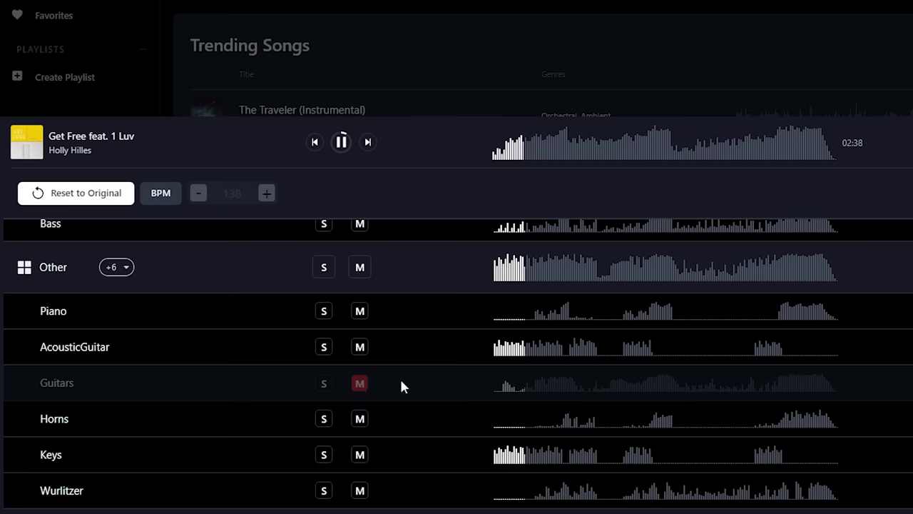
{"action": "left_click", "coordinate": [360, 348]}
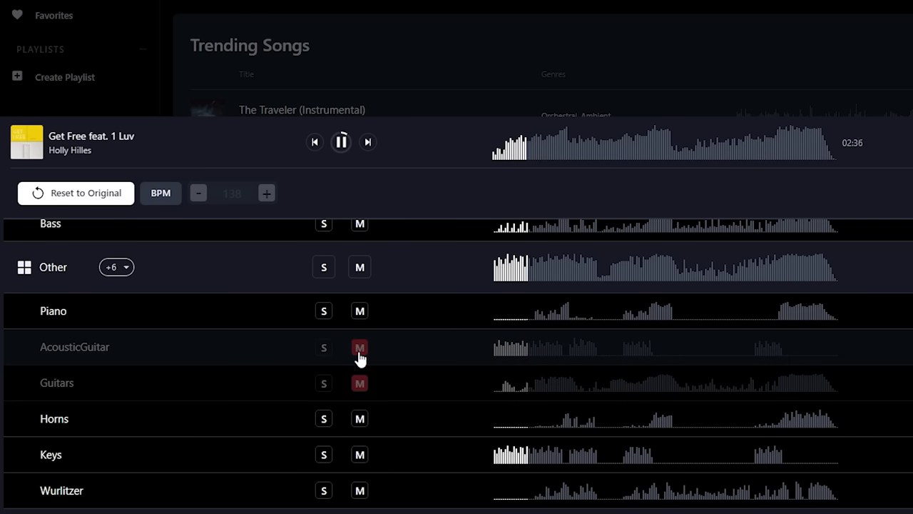
Raise the song's tempo from 140 to 145 BPM
{"action": "scroll", "coordinate": [383, 428], "scroll_direction": "up", "scroll_amount": 5}
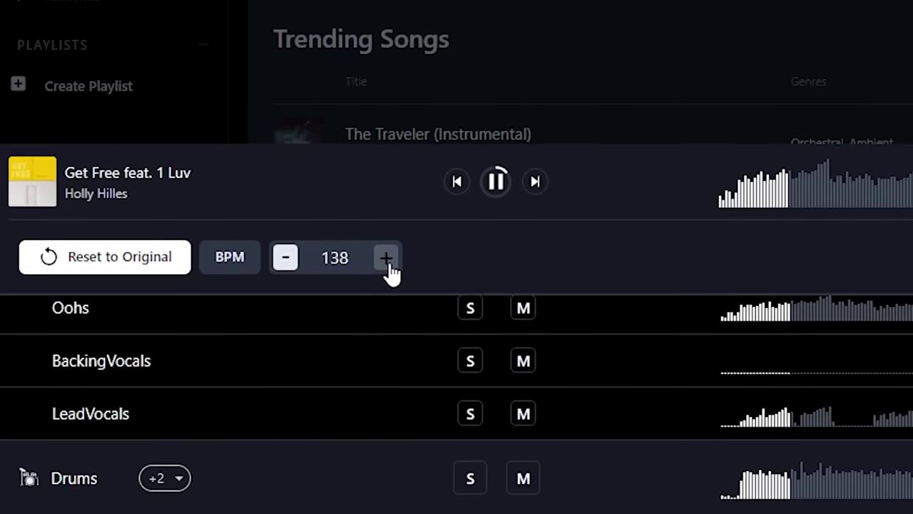
{"action": "left_click", "coordinate": [266, 194]}
{"action": "left_click", "coordinate": [266, 193]}
{"action": "left_click", "coordinate": [390, 256]}
{"action": "left_click", "coordinate": [391, 257]}
{"action": "left_click", "coordinate": [391, 257]}
{"action": "left_click", "coordinate": [391, 257]}
{"action": "left_click", "coordinate": [391, 256]}
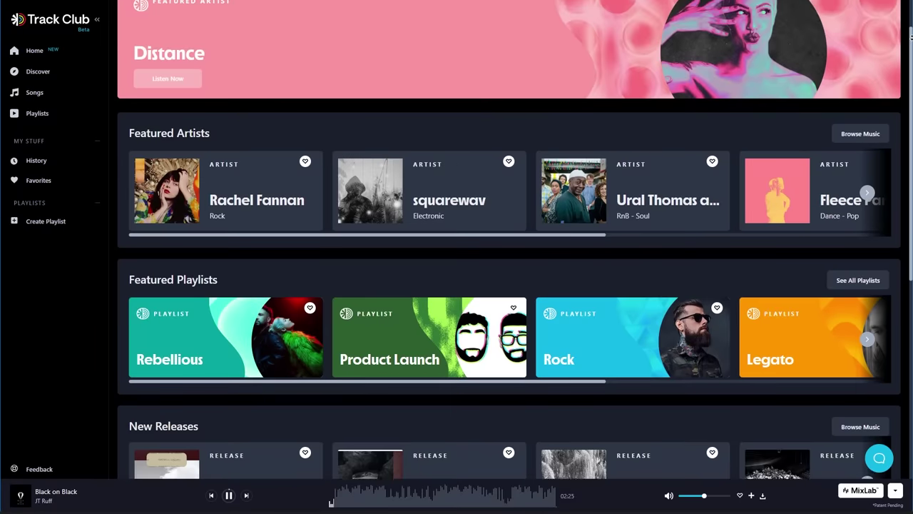
{"action": "scroll", "coordinate": [499, 235], "scroll_direction": "down", "scroll_amount": 5}
{"action": "scroll", "coordinate": [457, 392], "scroll_direction": "down", "scroll_amount": 4}
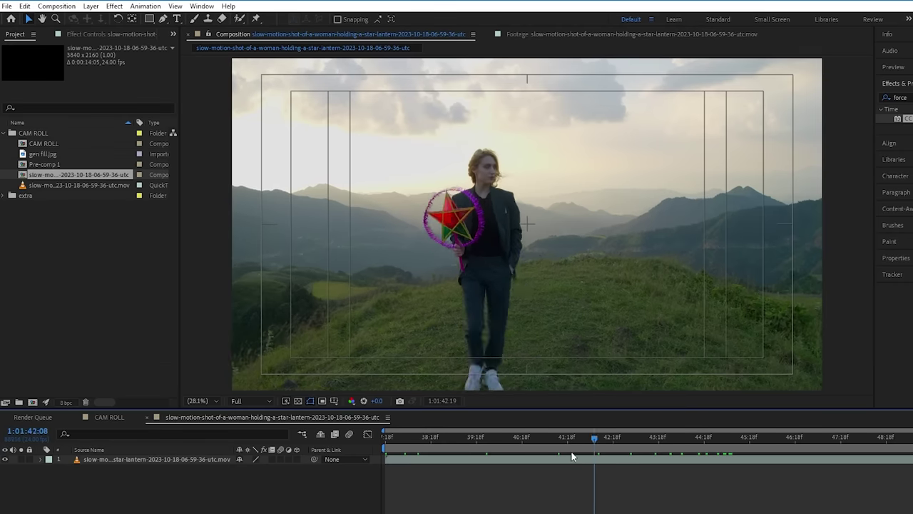
Save the star-lantern clip's first frame via Composition > Save Frame As > Photoshop Layers
{"action": "key", "text": "space"}
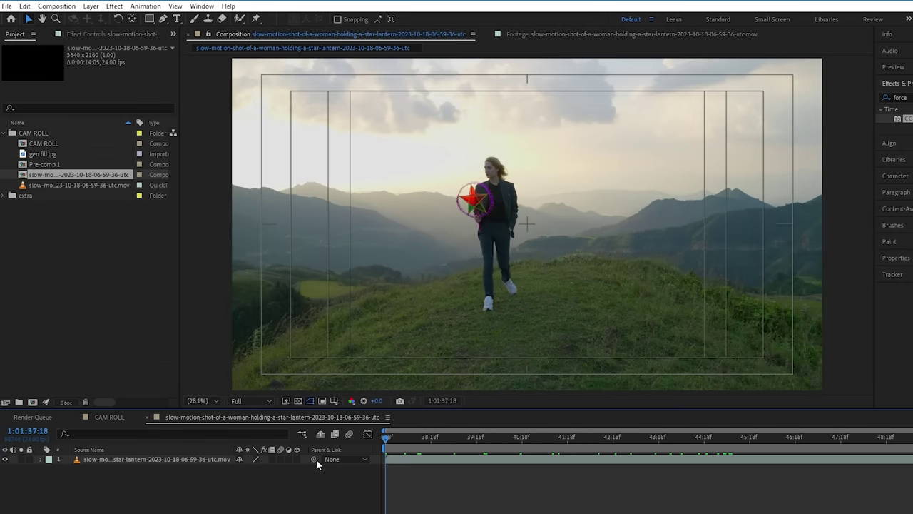
{"action": "left_click", "coordinate": [412, 463]}
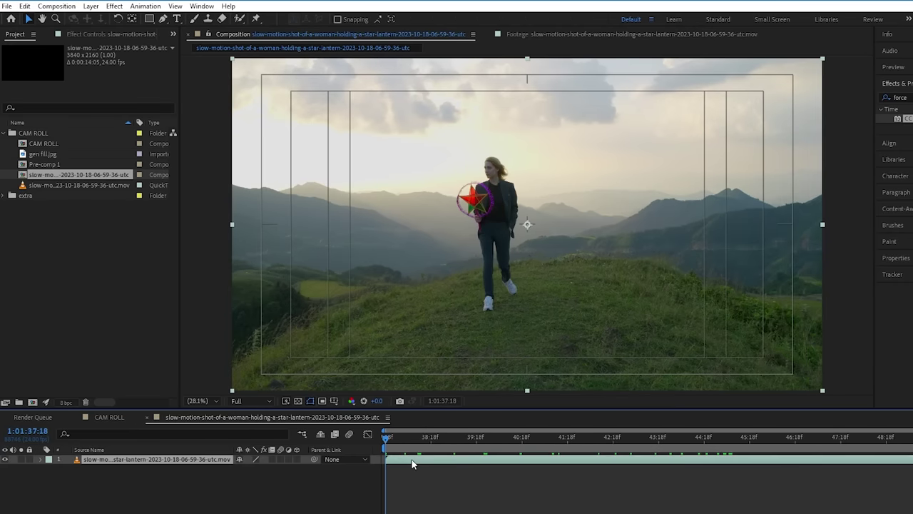
{"action": "left_click", "coordinate": [68, 7]}
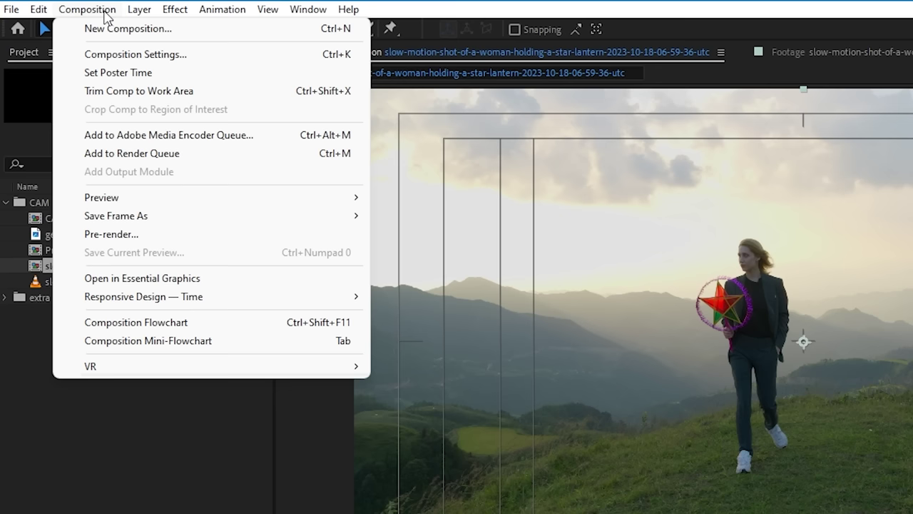
{"action": "mouse_move", "coordinate": [214, 216]}
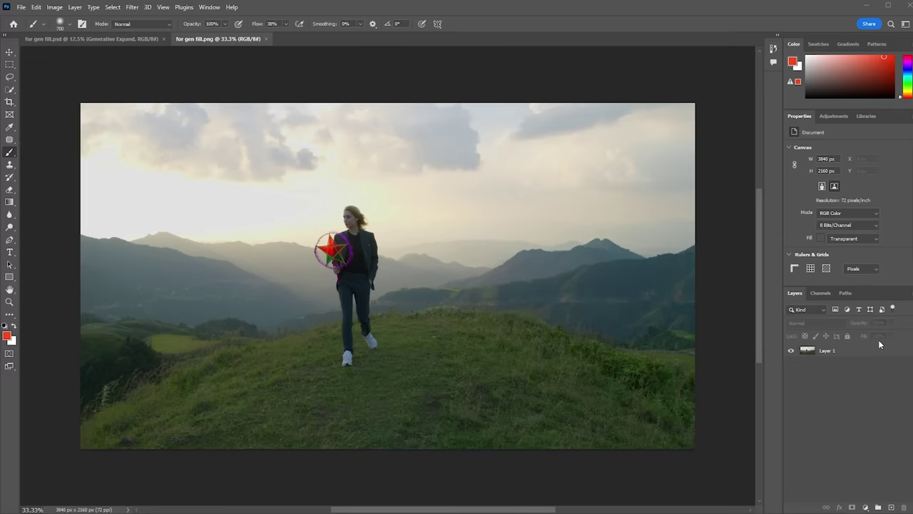
Expand the hillside image evenly on all sides with Generative Expand and keep variation 1
{"action": "left_click", "coordinate": [869, 350]}
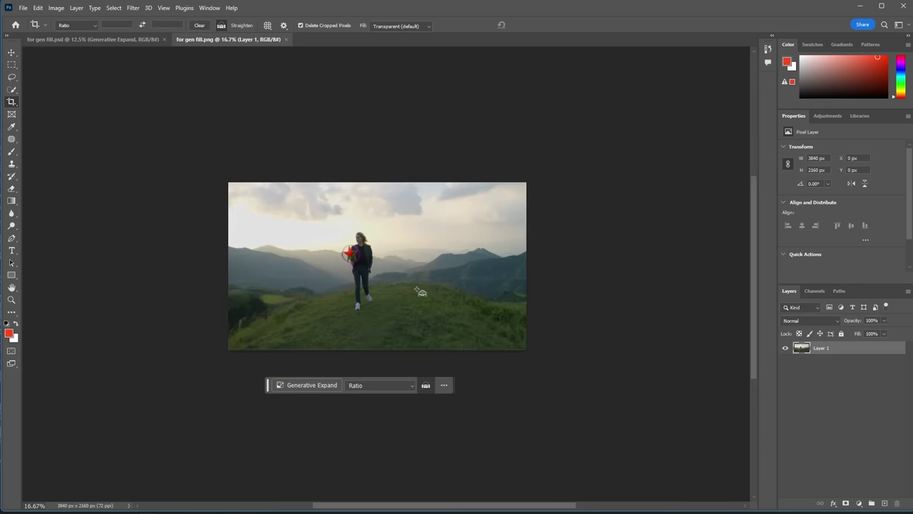
{"action": "scroll", "coordinate": [421, 292], "scroll_direction": "down", "scroll_amount": 2}
{"action": "key", "text": "c"}
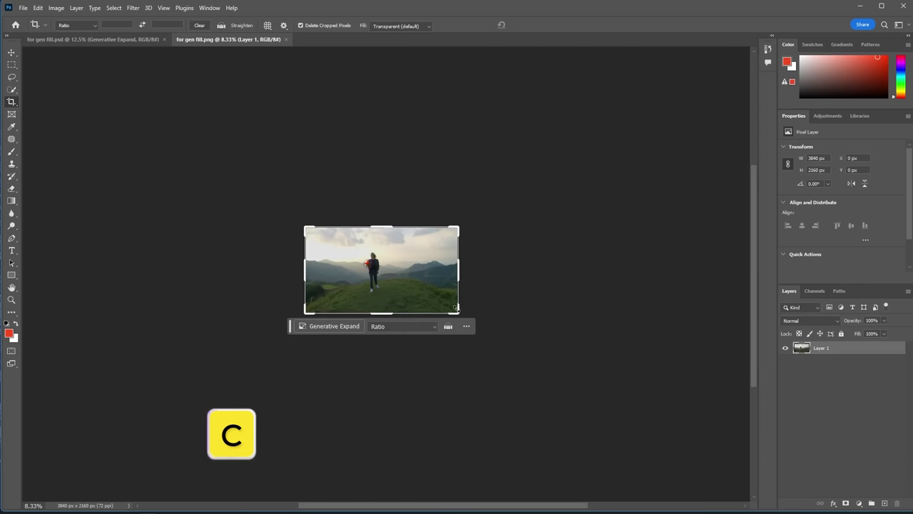
{"action": "left_click_drag", "start_coordinate": [462, 315], "coordinate": [583, 406]}
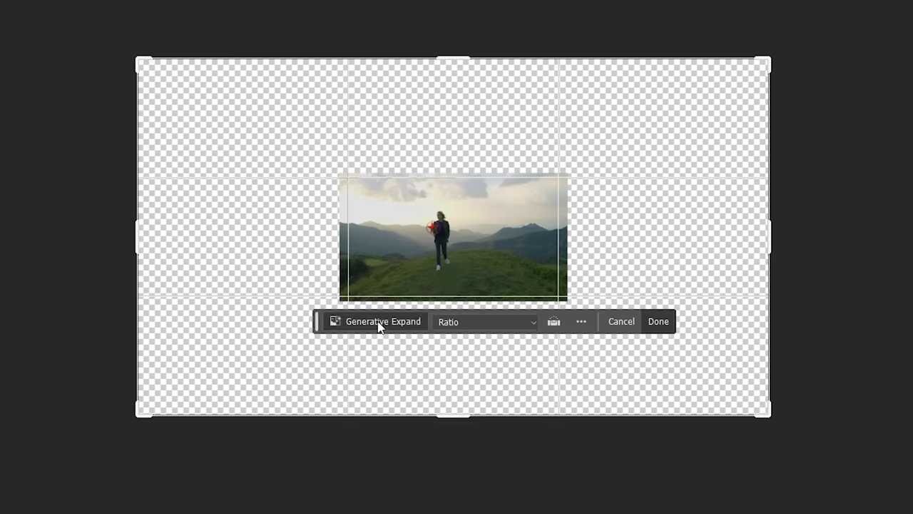
{"action": "left_click", "coordinate": [331, 327]}
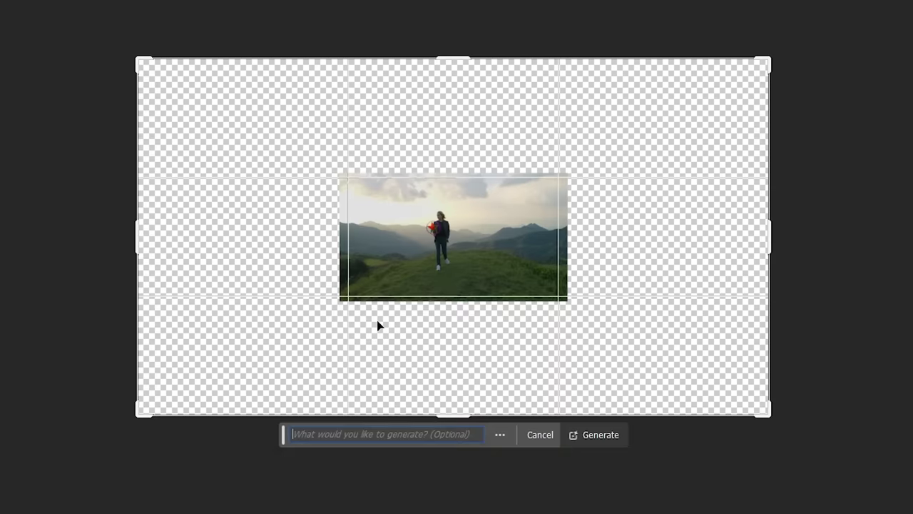
{"action": "left_click", "coordinate": [600, 436]}
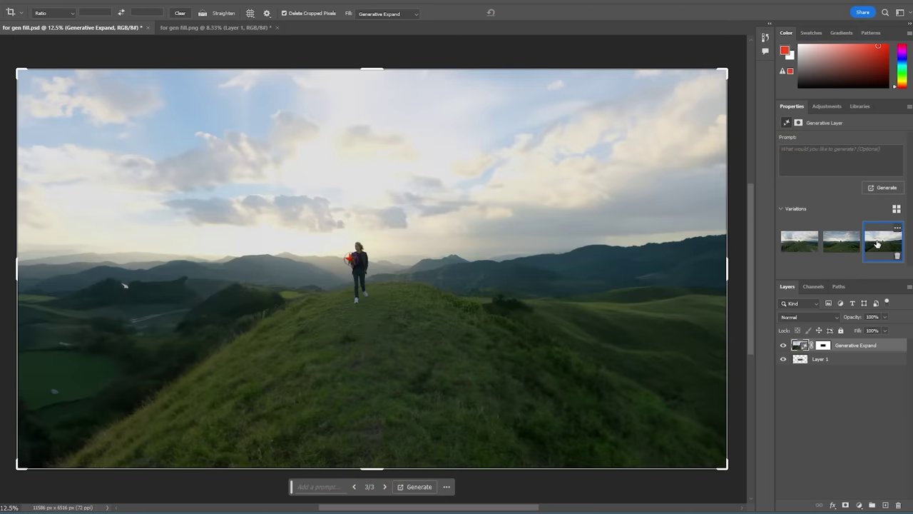
{"action": "left_click", "coordinate": [800, 240]}
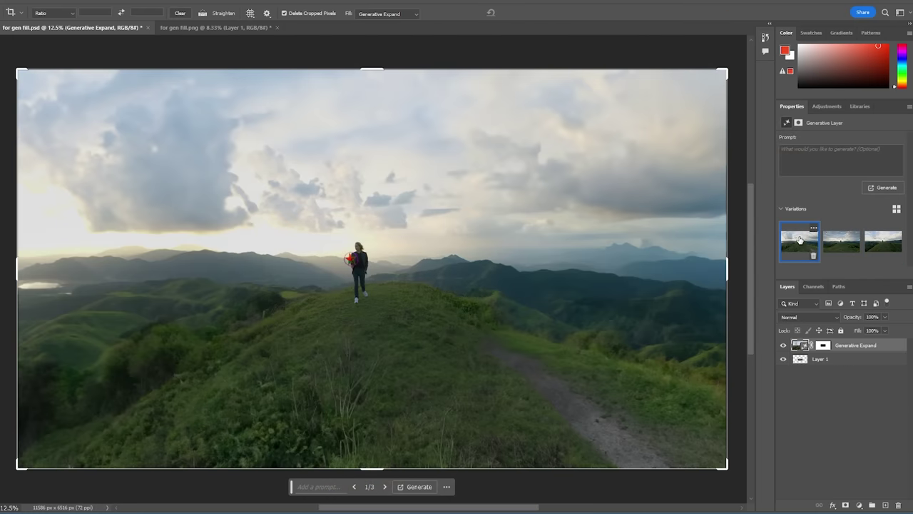
Select areas on the left and right and generatively fill them with 'alien trees'
{"action": "key", "text": "m"}
{"action": "left_click_drag", "start_coordinate": [237, 473], "coordinate": [237, 473]}
{"action": "left_click_drag", "start_coordinate": [531, 467], "coordinate": [734, 72]}
{"action": "left_click", "coordinate": [328, 490]}
{"action": "type", "text": "al"}
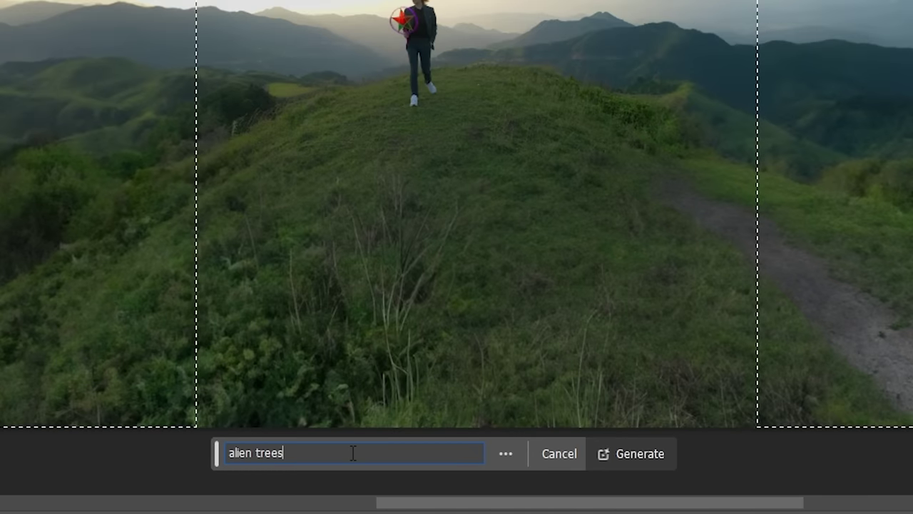
{"action": "left_click", "coordinate": [633, 451]}
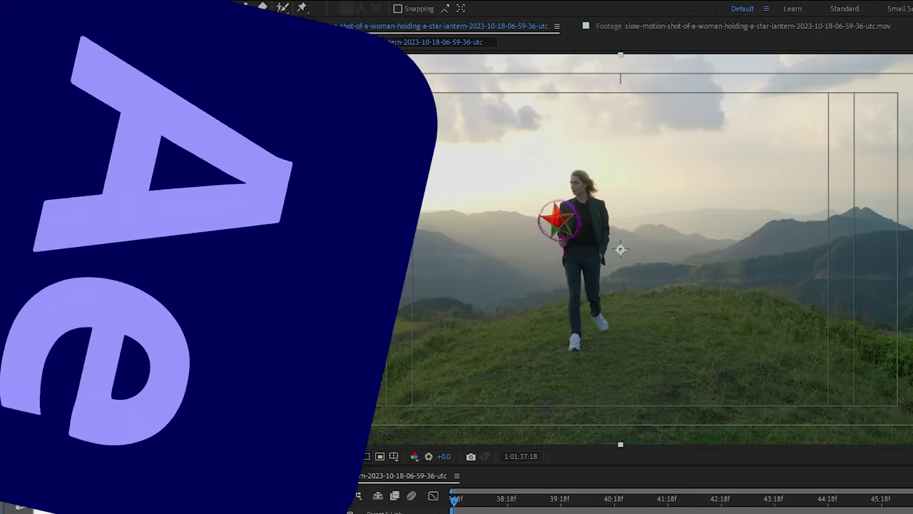
Create a new composition from gen fill.jpg with the New Composition button
{"action": "left_click", "coordinate": [63, 167]}
{"action": "left_click_drag", "start_coordinate": [64, 167], "coordinate": [114, 360]}
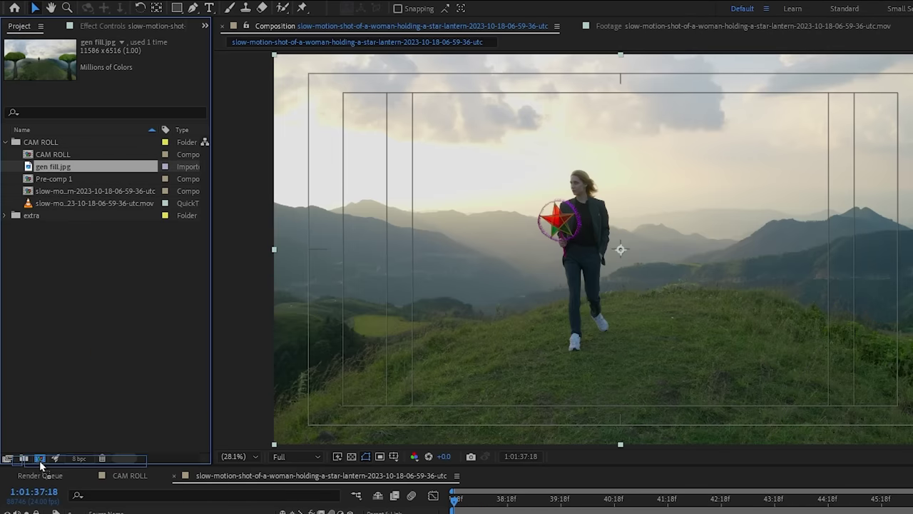
{"action": "left_click_drag", "start_coordinate": [40, 460], "coordinate": [39, 460]}
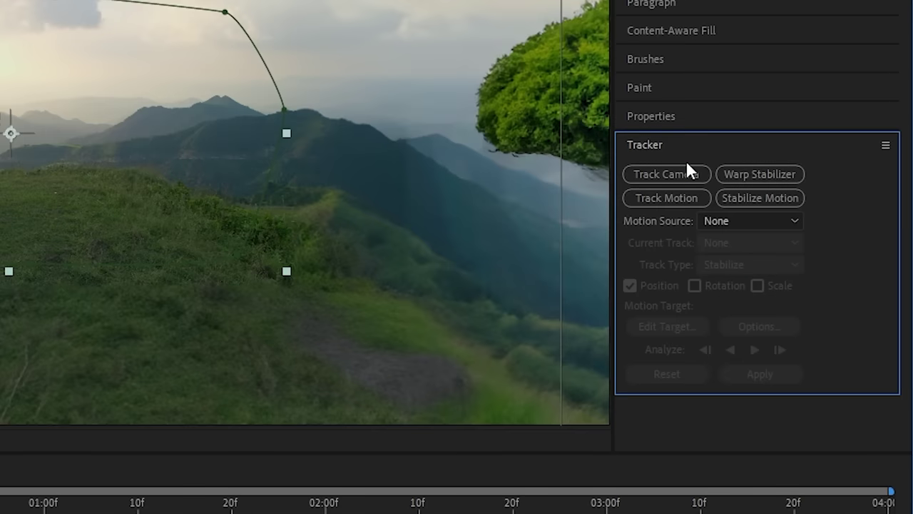
Track the hillside footage with two track points on the grass, viewing at 50%
{"action": "left_click", "coordinate": [673, 197]}
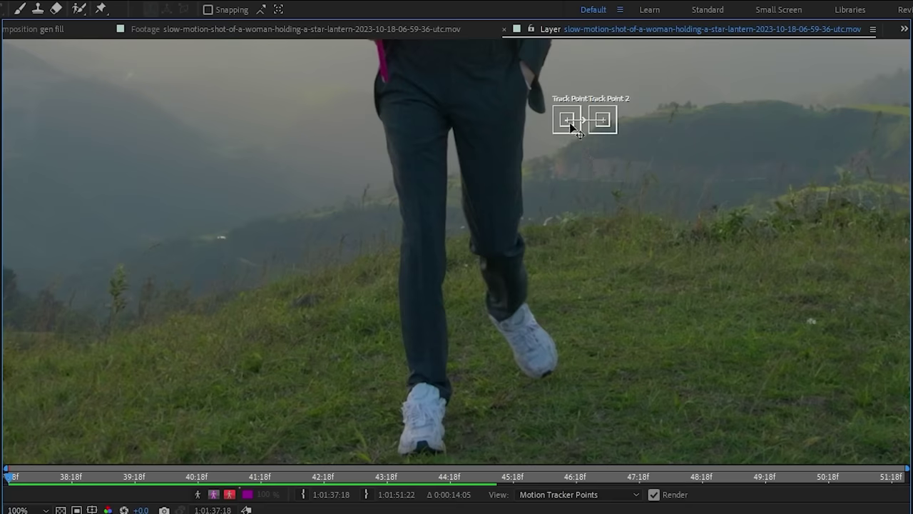
{"action": "left_click_drag", "start_coordinate": [571, 126], "coordinate": [489, 212]}
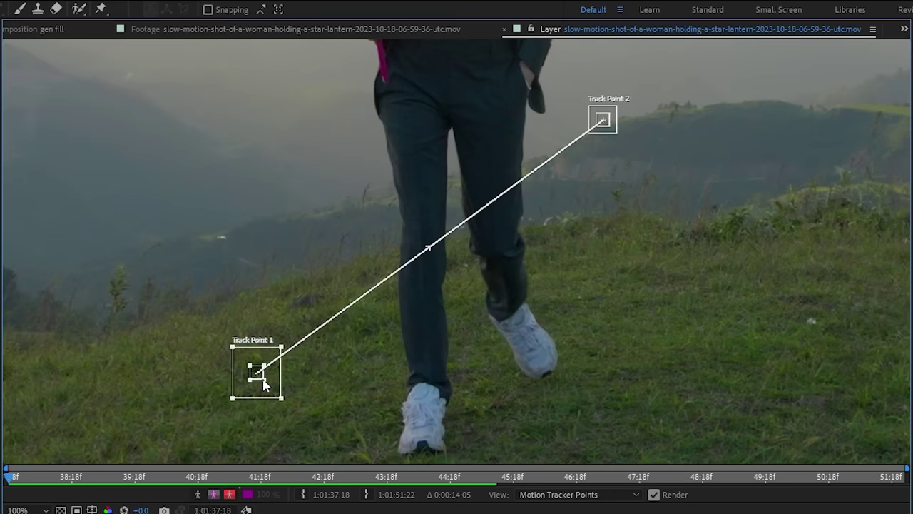
{"action": "key", "text": "comma"}
{"action": "left_click_drag", "start_coordinate": [355, 164], "coordinate": [440, 245]}
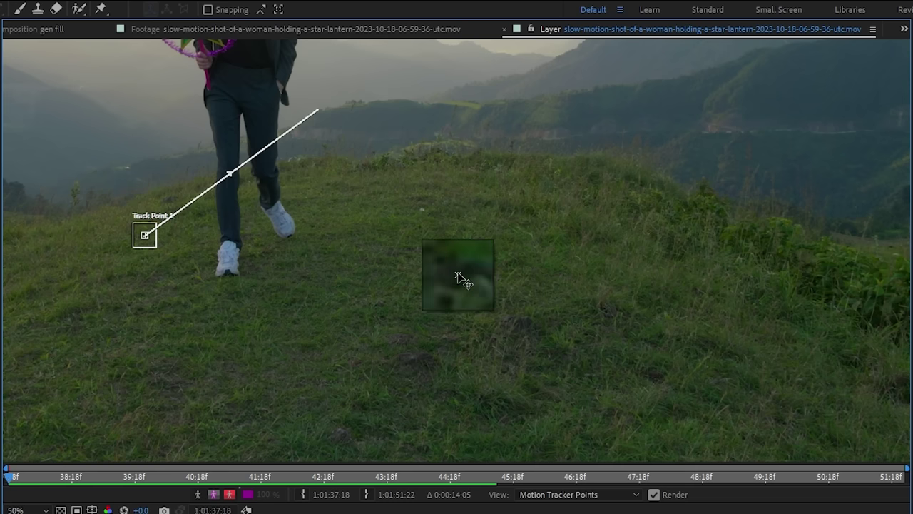
{"action": "left_click_drag", "start_coordinate": [456, 272], "coordinate": [457, 274]}
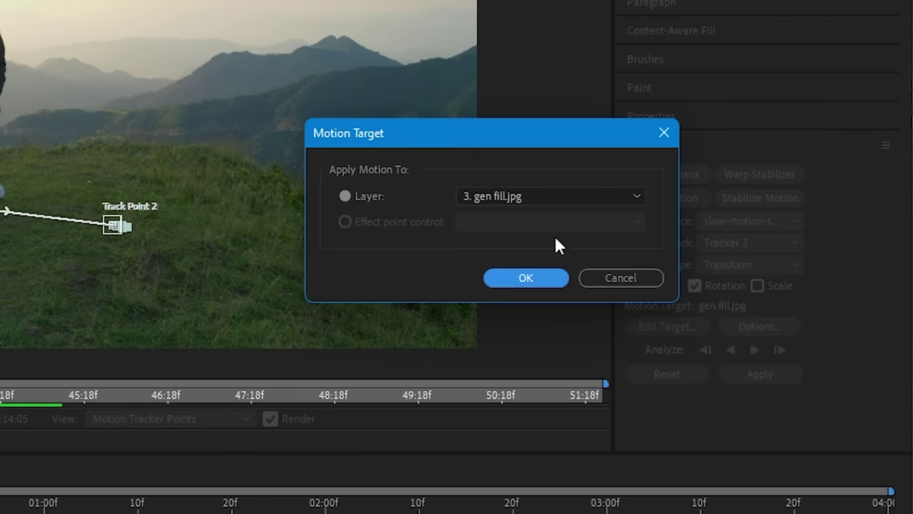
Target Null 3 and apply the track data to it as Position and Rotation keyframes
{"action": "left_click", "coordinate": [505, 190]}
{"action": "left_click", "coordinate": [508, 216]}
{"action": "left_click", "coordinate": [526, 275]}
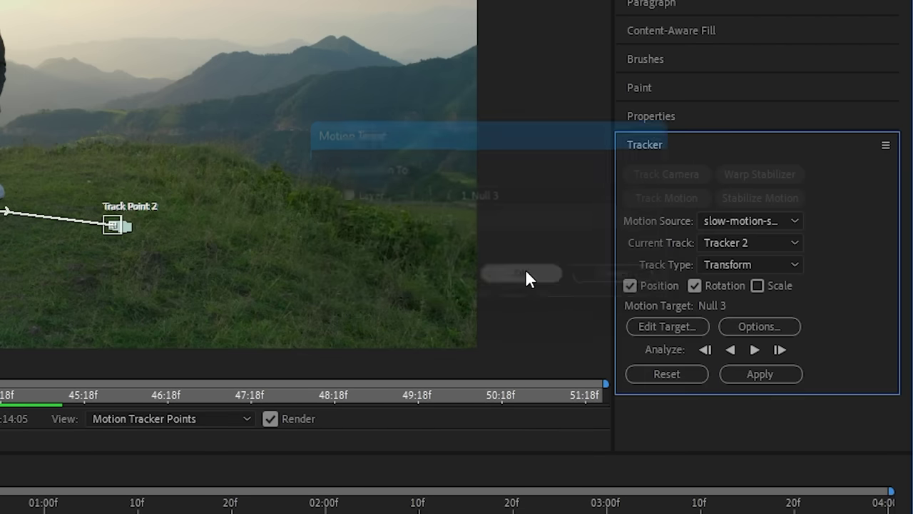
{"action": "left_click", "coordinate": [749, 375]}
{"action": "left_click", "coordinate": [430, 239]}
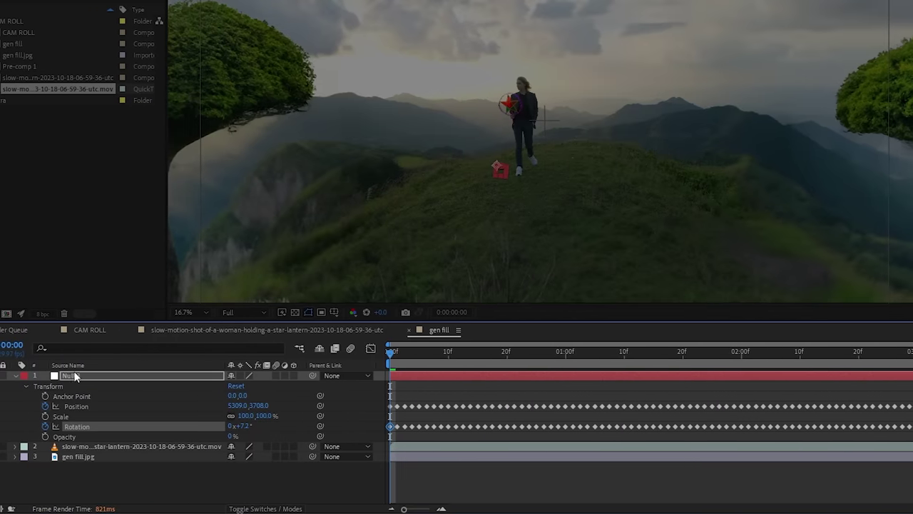
{"action": "left_click_drag", "start_coordinate": [383, 384], "coordinate": [542, 420]}
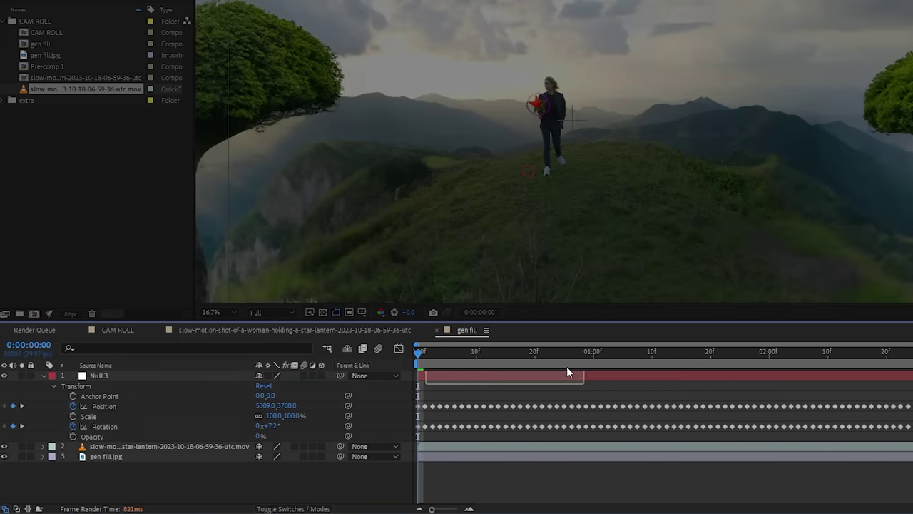
{"action": "left_click", "coordinate": [107, 398]}
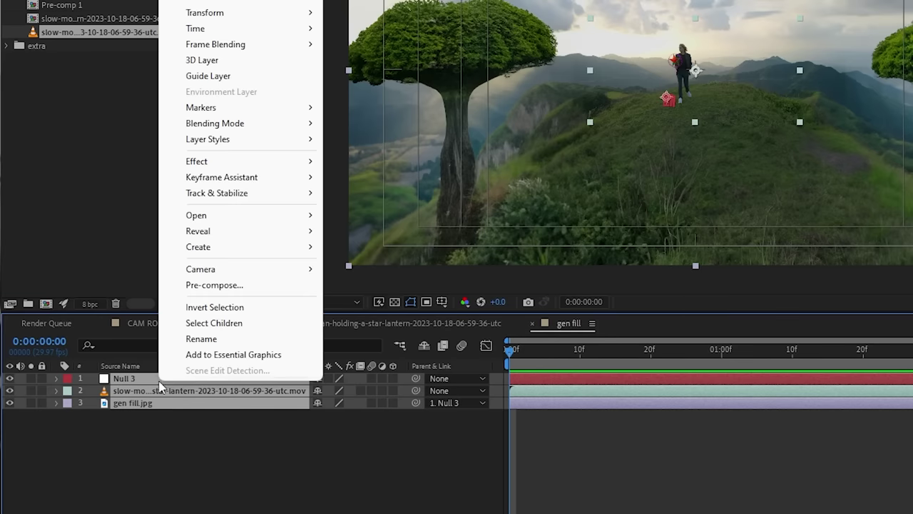
Pre-compose the gen fill comp's selected layers into Pre-comp 3
{"action": "left_click", "coordinate": [240, 284]}
{"action": "left_click", "coordinate": [596, 229]}
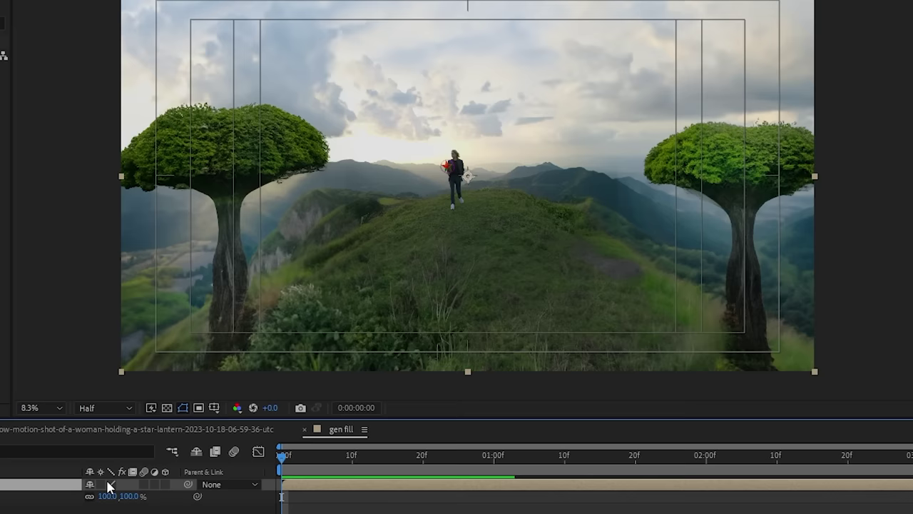
{"action": "right_click", "coordinate": [338, 431]}
Resize the gen fill composition to 1920×1080
{"action": "left_click", "coordinate": [418, 167]}
{"action": "key", "text": "Tab"}
{"action": "type", "text": "1920"}
{"action": "key", "text": "Tab"}
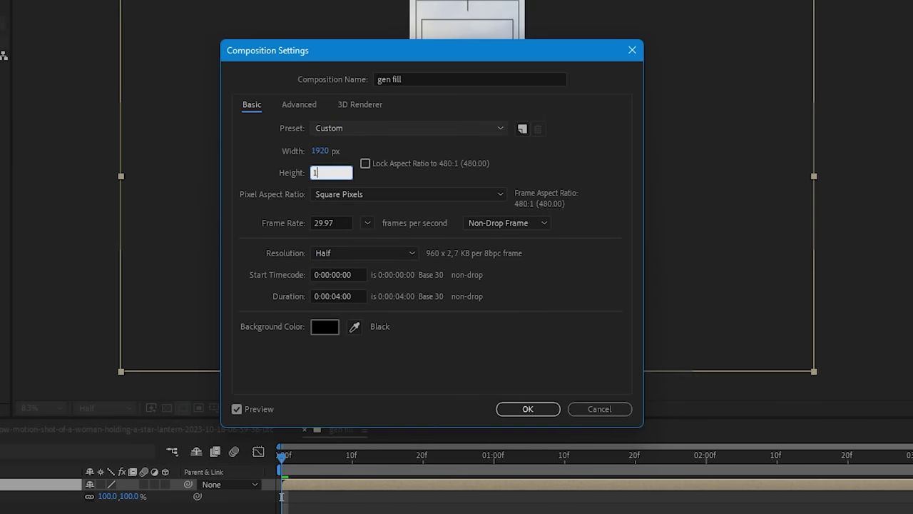
{"action": "type", "text": "1080"}
{"action": "key", "text": "Return"}
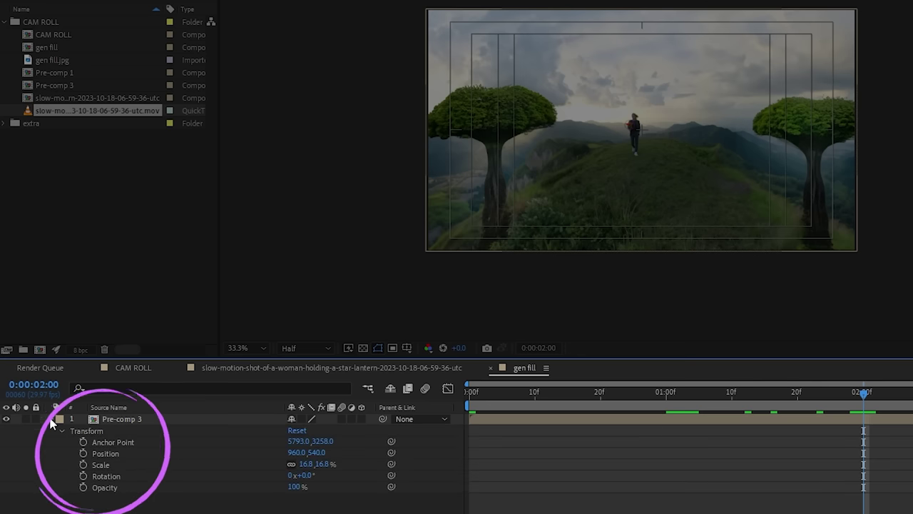
At the comp start, tilt Pre-comp 3 to 61° and shift it down and right
{"action": "left_click", "coordinate": [84, 467]}
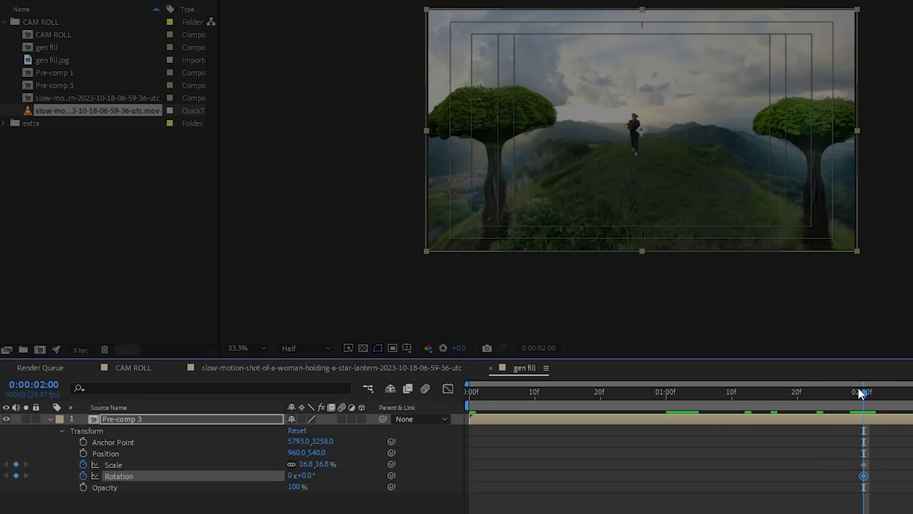
{"action": "left_click_drag", "start_coordinate": [861, 393], "coordinate": [437, 402]}
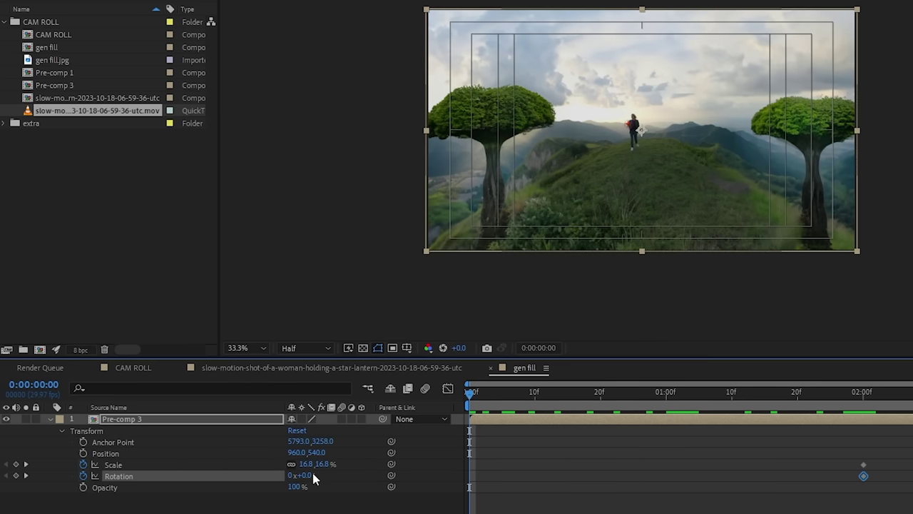
{"action": "left_click_drag", "start_coordinate": [313, 475], "coordinate": [390, 464]}
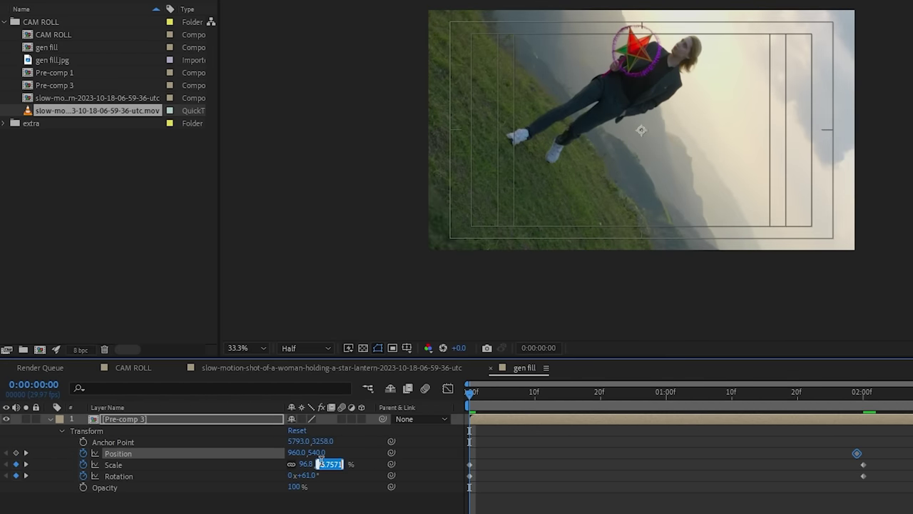
{"action": "left_click_drag", "start_coordinate": [681, 154], "coordinate": [693, 195]}
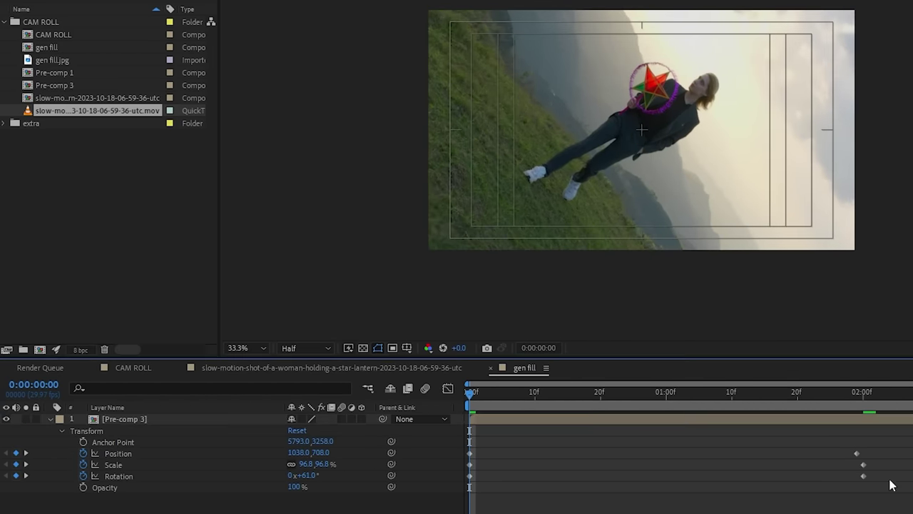
{"action": "left_click", "coordinate": [863, 456]}
{"action": "key", "text": "space"}
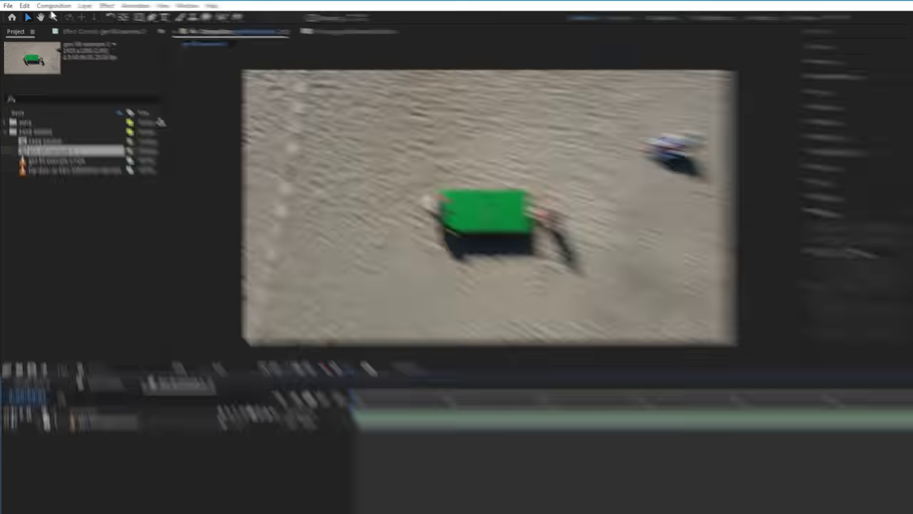
Export the beach frame and expand its canvas on all sides with generated sand
{"action": "left_click", "coordinate": [49, 5]}
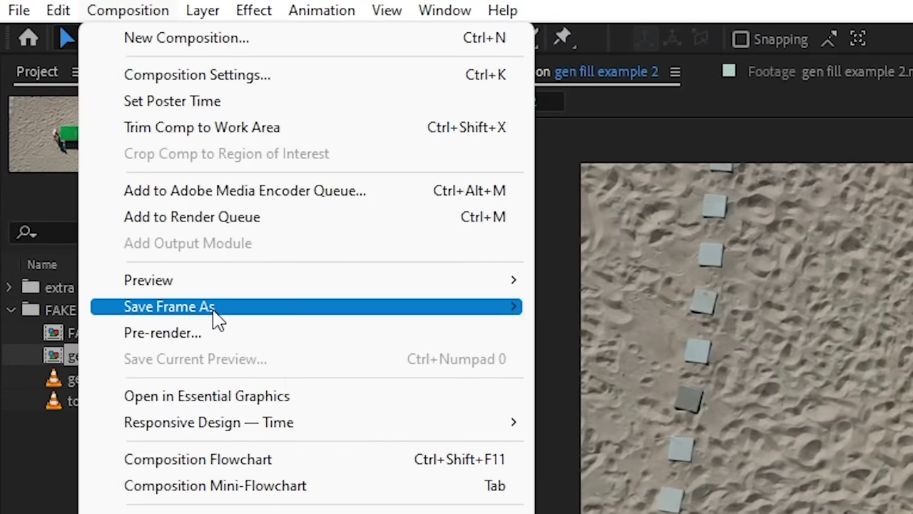
{"action": "mouse_move", "coordinate": [391, 316]}
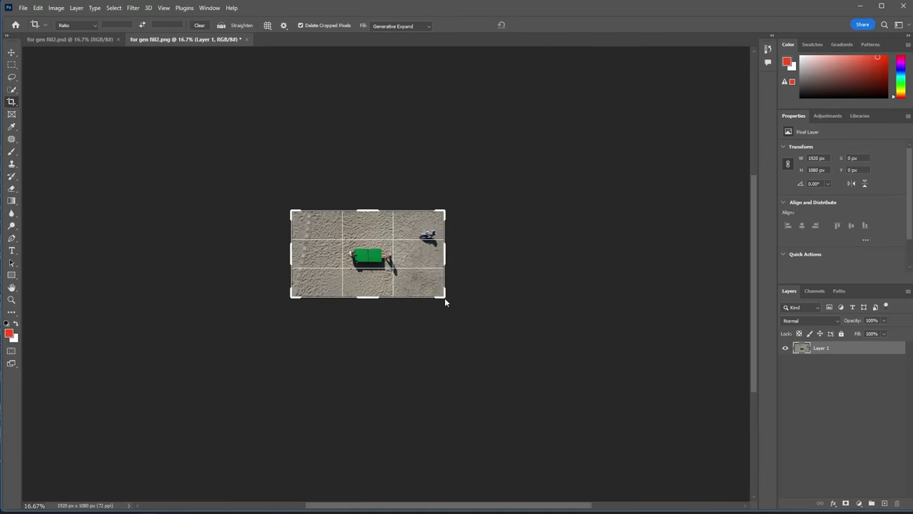
{"action": "left_click_drag", "start_coordinate": [444, 302], "coordinate": [642, 453]}
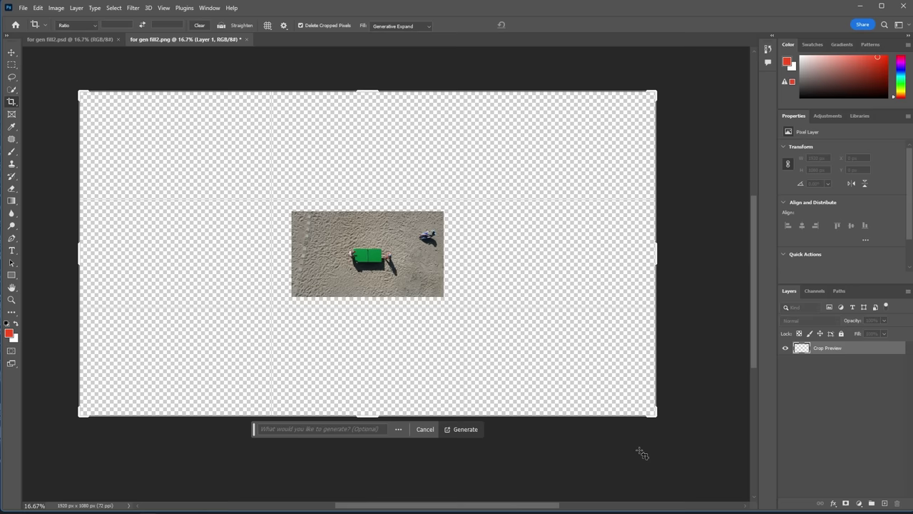
{"action": "left_click", "coordinate": [446, 431]}
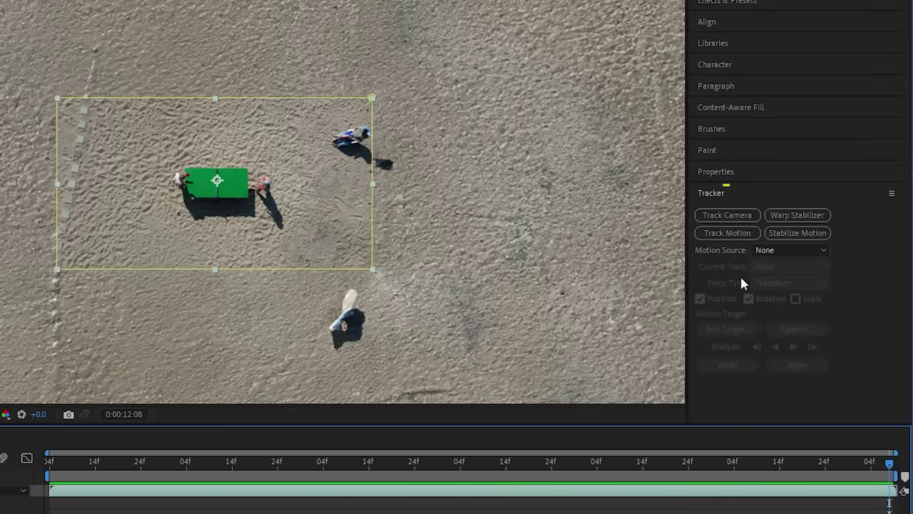
Launch Track Motion on the top-down drone clip to follow the green table
{"action": "left_click", "coordinate": [735, 238]}
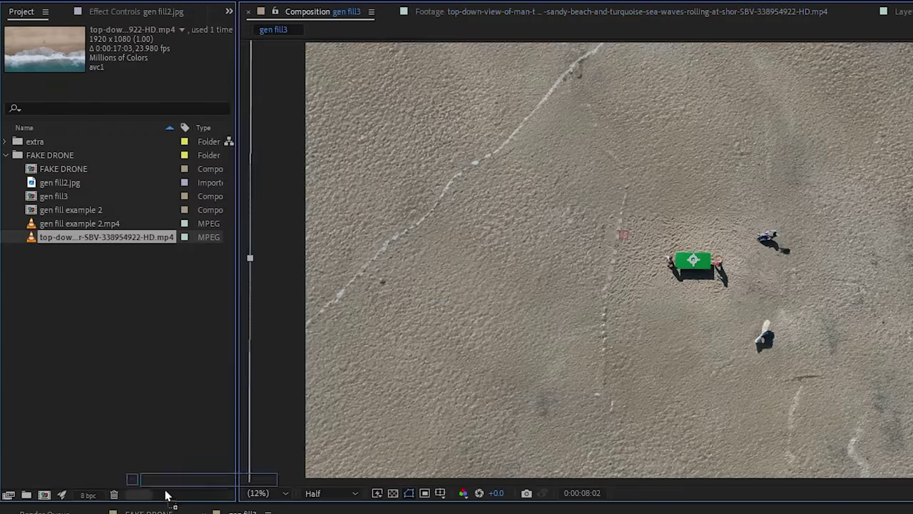
Add the beach clip to gen fill3, rotate it 90°, scale to comp height, apply Lumetri Color
{"action": "left_click_drag", "start_coordinate": [397, 295], "coordinate": [421, 239]}
{"action": "left_click", "coordinate": [328, 466]}
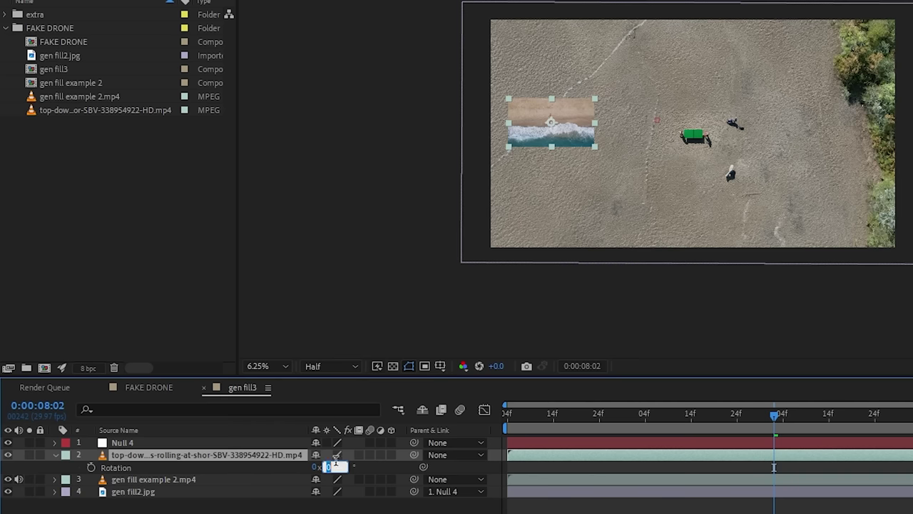
{"action": "type", "text": "90"}
{"action": "key", "text": "Return"}
{"action": "left_click_drag", "start_coordinate": [576, 167], "coordinate": [601, 209]}
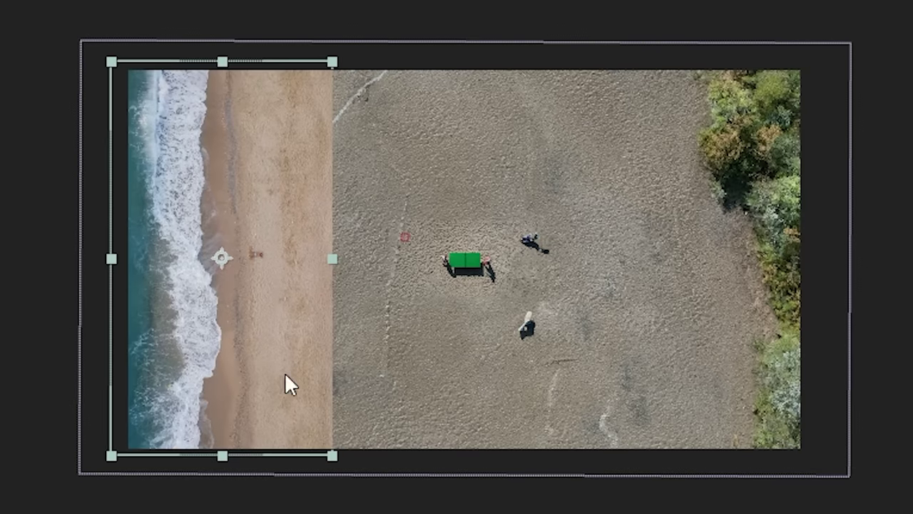
{"action": "left_click", "coordinate": [716, 162]}
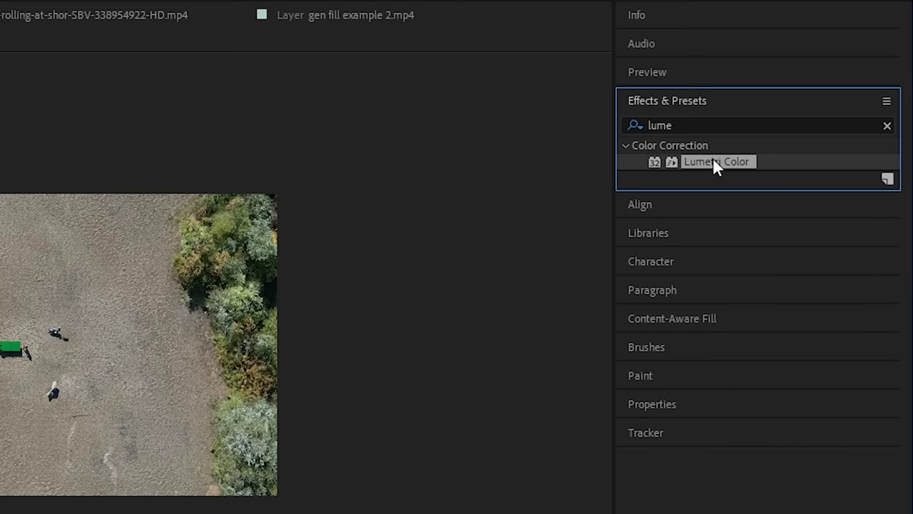
{"action": "left_click_drag", "start_coordinate": [715, 161], "coordinate": [643, 311]}
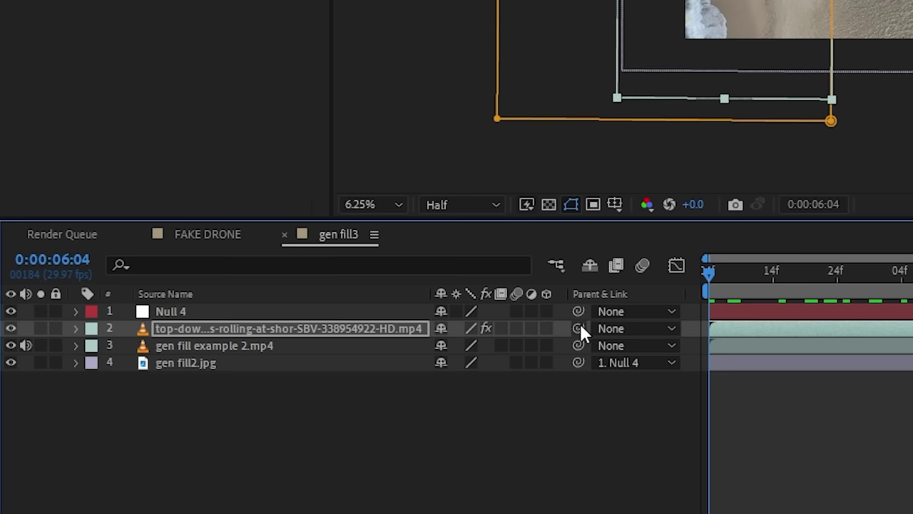
Parent the sea-waves layer to Null 4 and play a preview
{"action": "left_click_drag", "start_coordinate": [579, 326], "coordinate": [230, 313]}
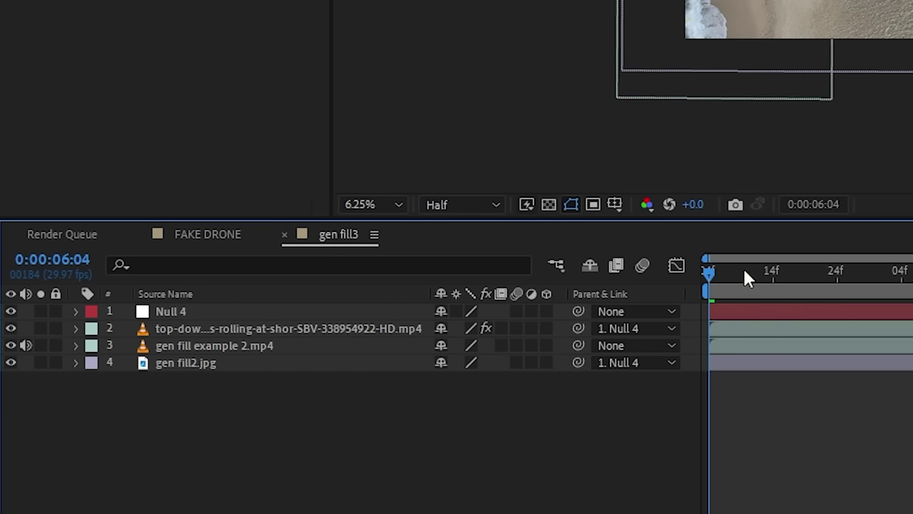
{"action": "key", "text": "space"}
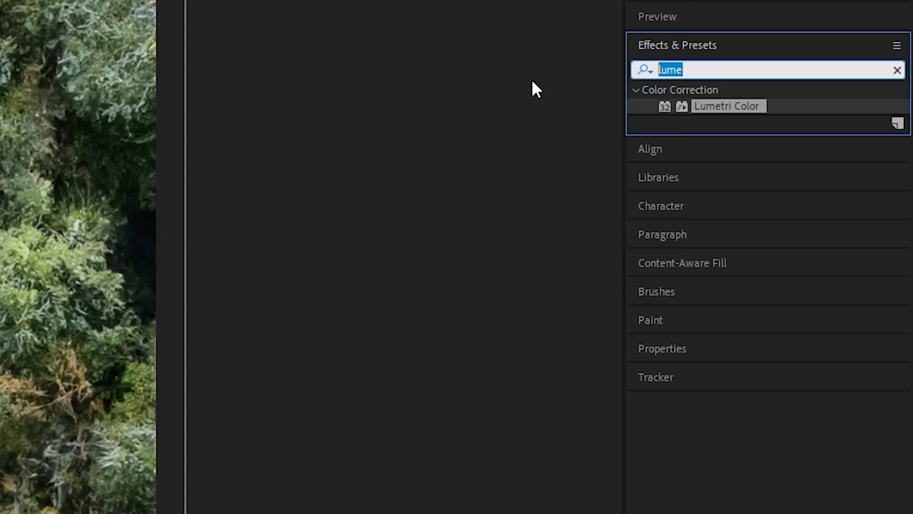
Apply Turbulent Displace to gen fill2.jpg with Amount and Size 40, then preview the tree sway
{"action": "type", "text": "turb"}
{"action": "left_click_drag", "start_coordinate": [703, 107], "coordinate": [451, 453]}
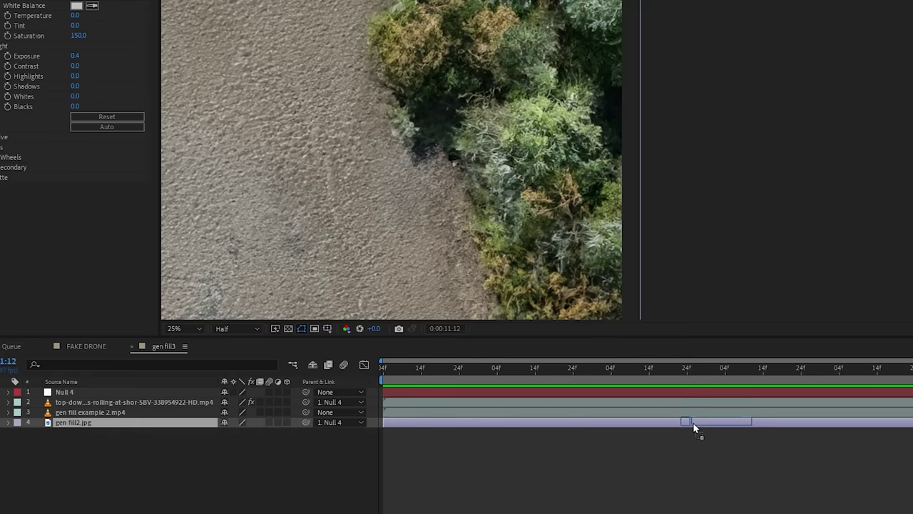
{"action": "left_click_drag", "start_coordinate": [693, 423], "coordinate": [690, 423]}
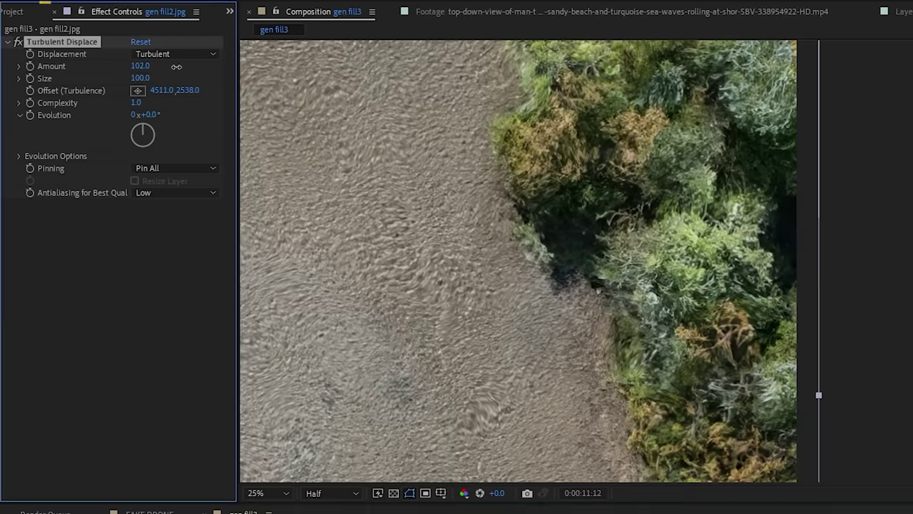
{"action": "left_click_drag", "start_coordinate": [140, 65], "coordinate": [141, 104]}
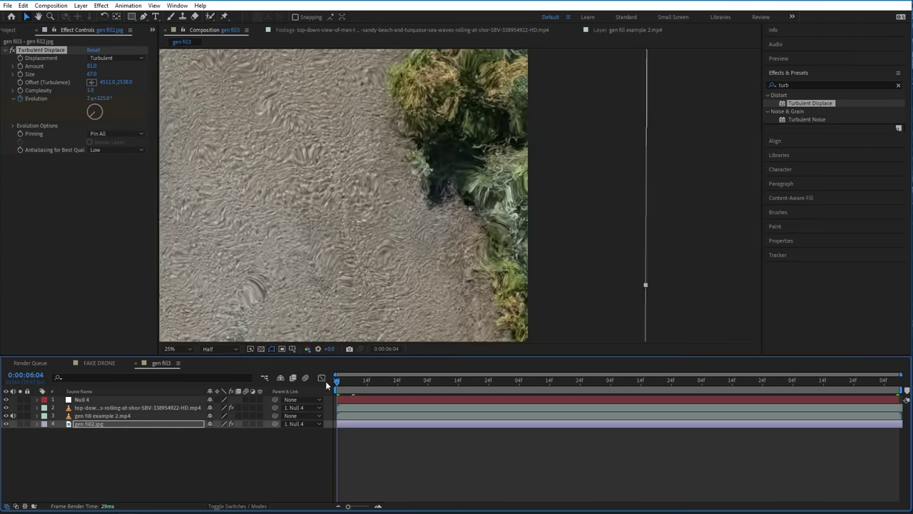
{"action": "key", "text": "space"}
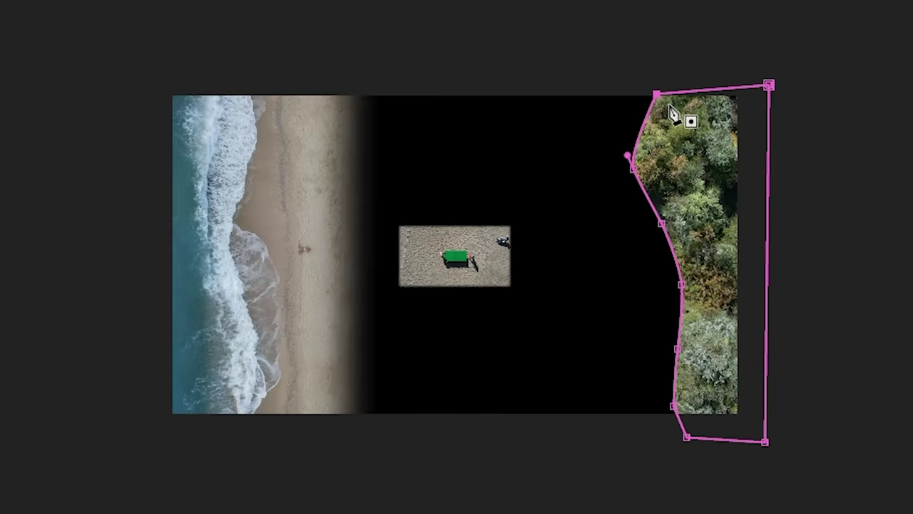
Feather the tree mask by 40 pixels
{"action": "key", "text": "f"}
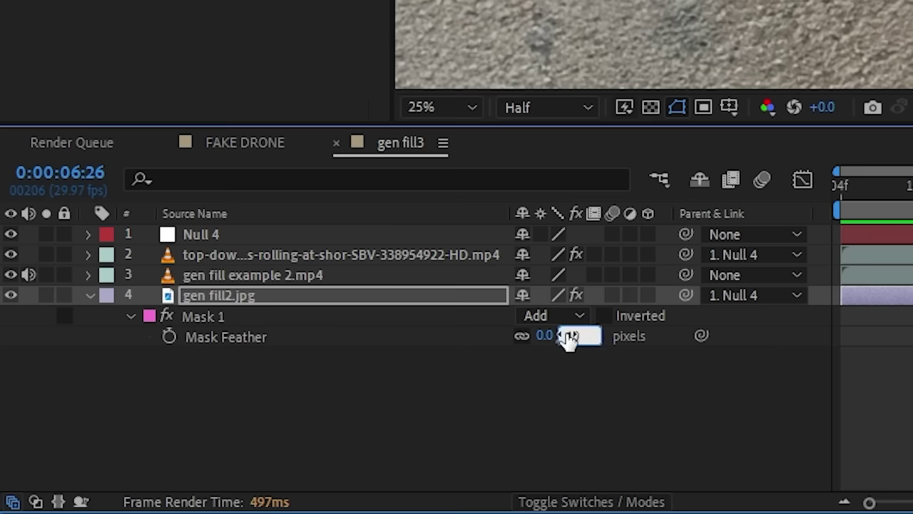
{"action": "type", "text": "40"}
{"action": "key", "text": "Return"}
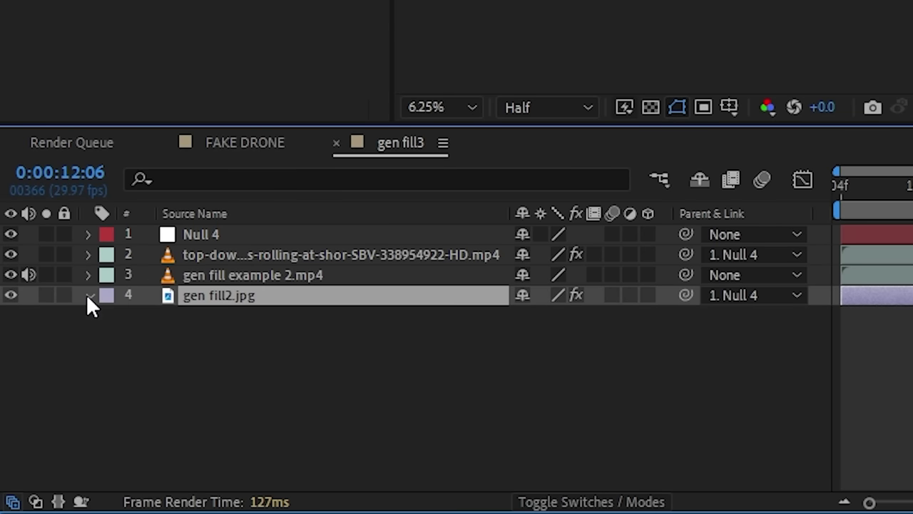
Set the Turbulent Displace Compositing Options Mask Reference to Mask 1
{"action": "left_click", "coordinate": [89, 295]}
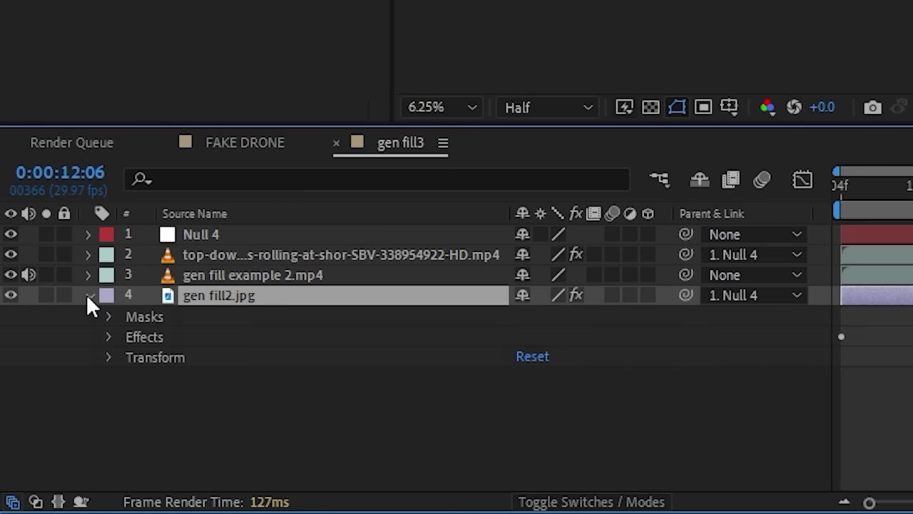
{"action": "left_click", "coordinate": [107, 336]}
{"action": "left_click", "coordinate": [129, 357]}
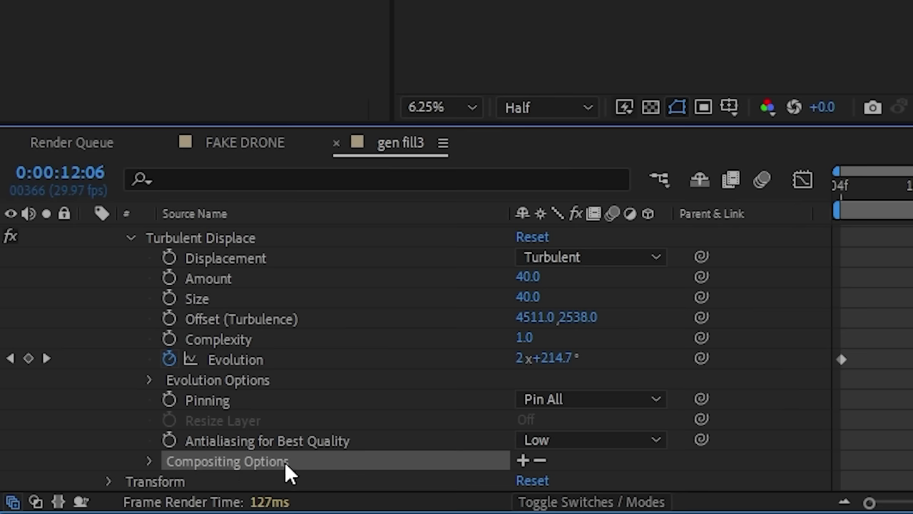
{"action": "left_click", "coordinate": [519, 459]}
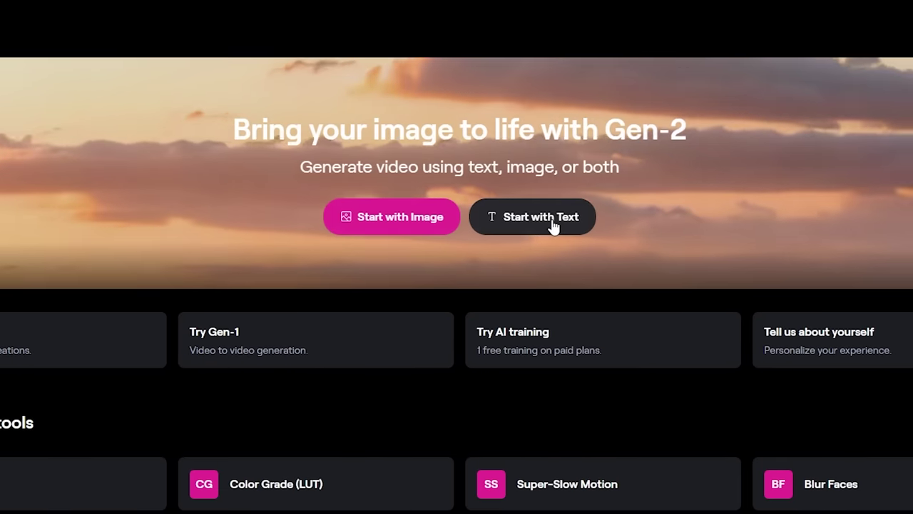
Start a Gen-2 text-to-video generation, checking the Image and Image + Description modes first
{"action": "left_click", "coordinate": [552, 224]}
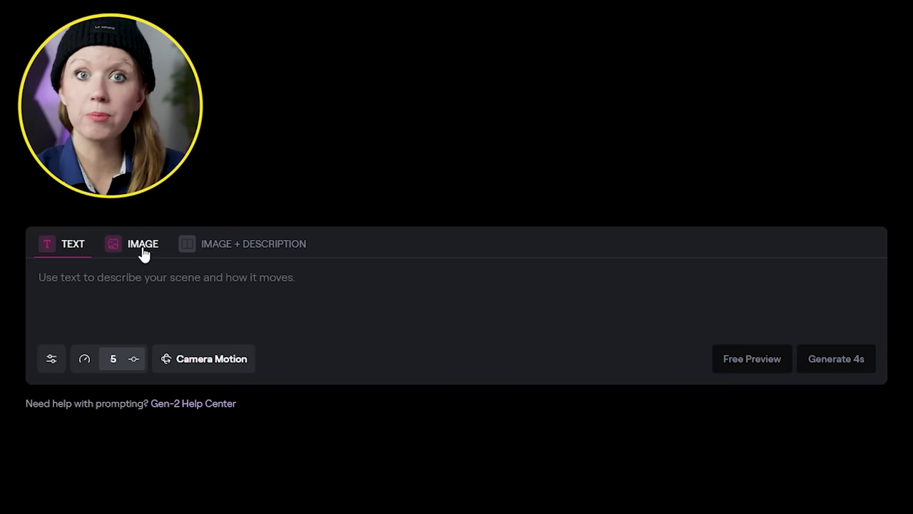
{"action": "left_click", "coordinate": [143, 246]}
{"action": "left_click", "coordinate": [232, 249]}
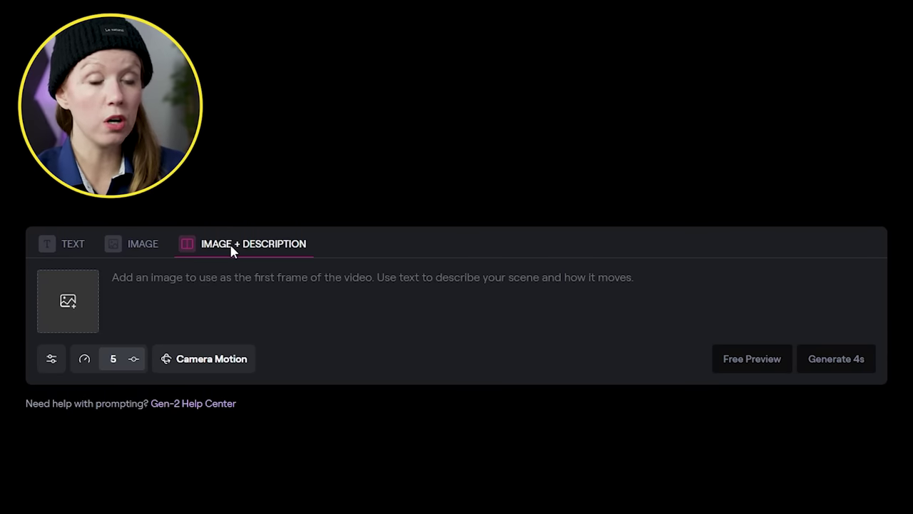
{"action": "scroll", "coordinate": [186, 178], "scroll_direction": "down", "scroll_amount": 2}
{"action": "left_click", "coordinate": [143, 107]}
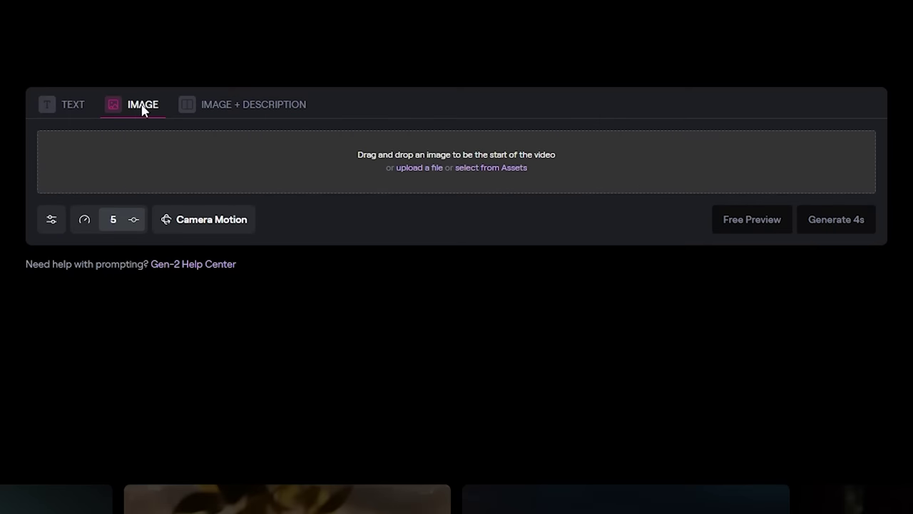
{"action": "left_click", "coordinate": [75, 109]}
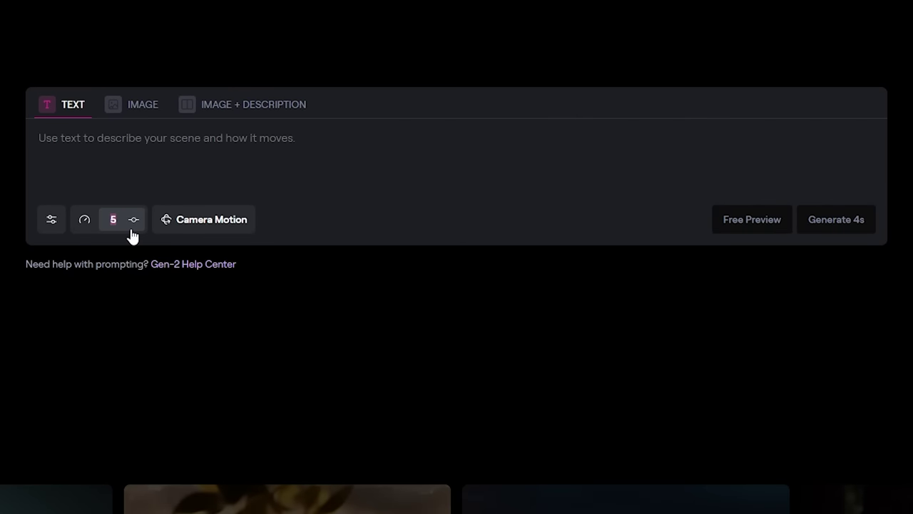
Check the general and camera motion settings, then type the prompt 'Car drifting on a rainbow road'
{"action": "left_click", "coordinate": [84, 226]}
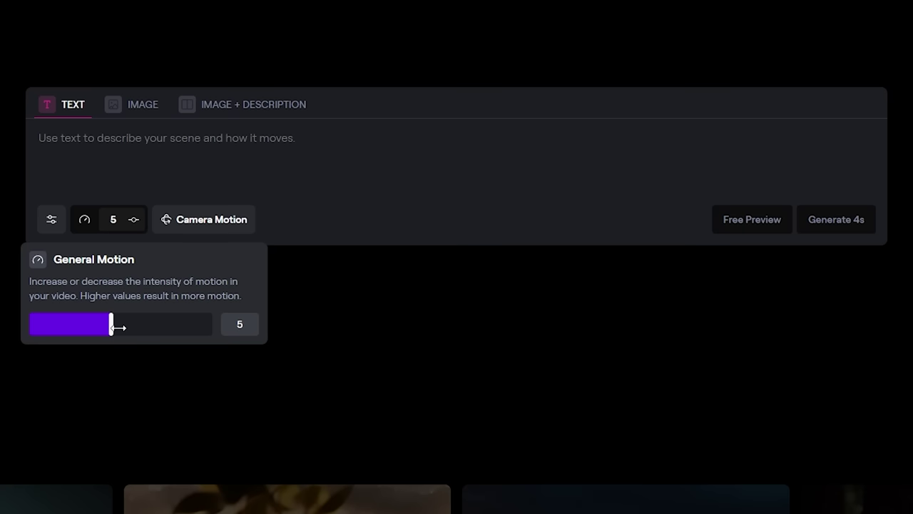
{"action": "left_click", "coordinate": [195, 234]}
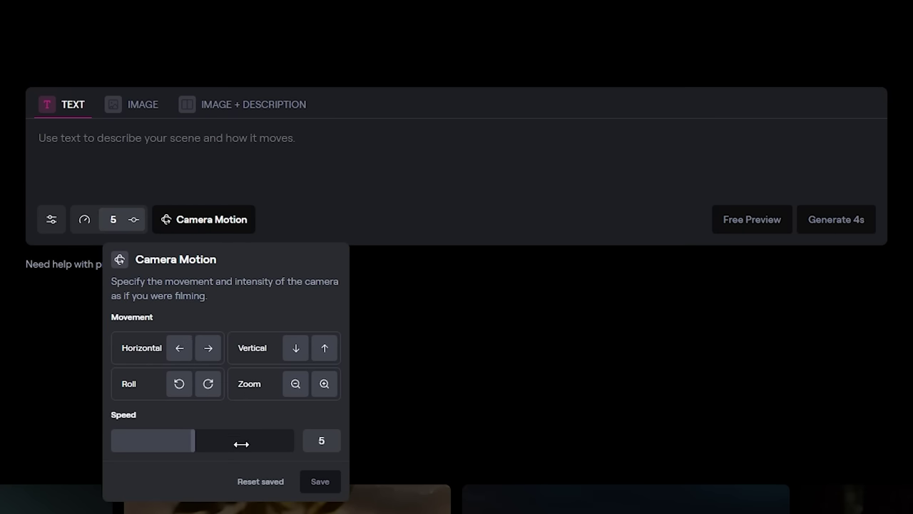
{"action": "type", "text": "i"}
{"action": "type", "text": "fting on a rainbow r"}
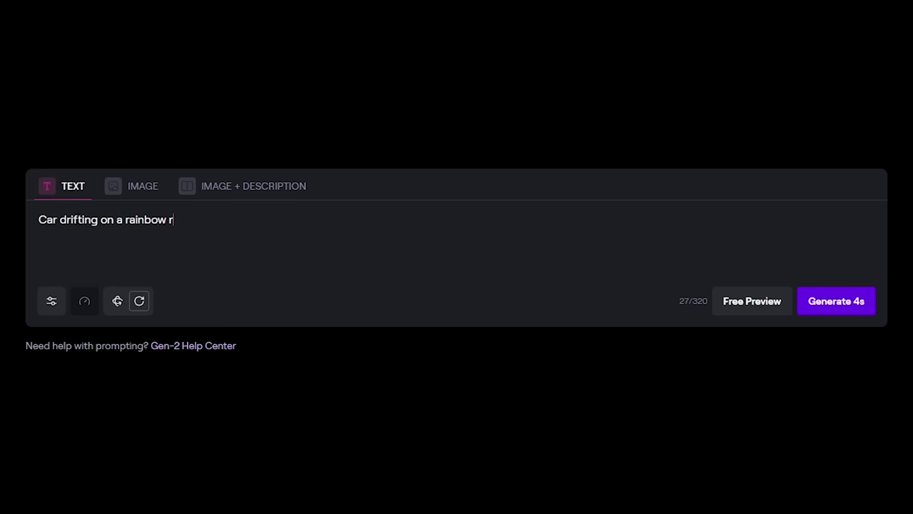
{"action": "type", "text": "oad"}
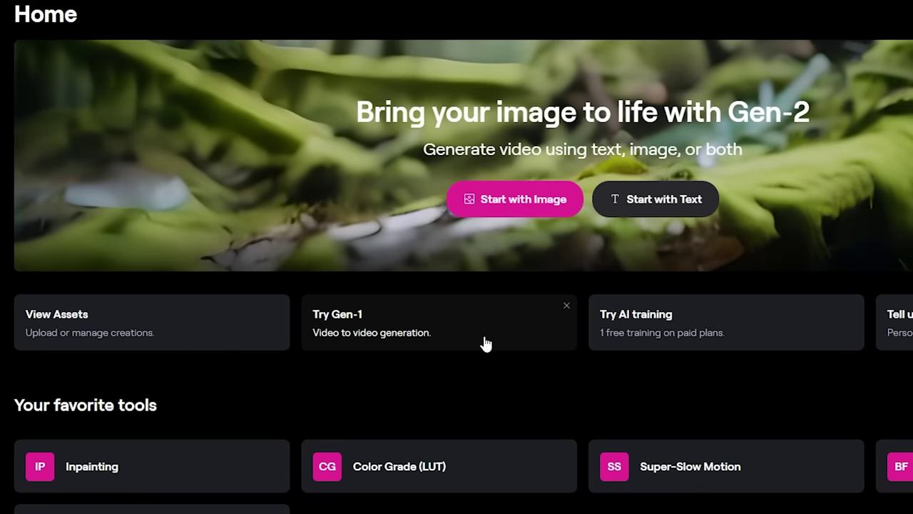
Load the forest clip into Gen-1 and begin a 'Make it look l…' style prompt
{"action": "left_click", "coordinate": [447, 266]}
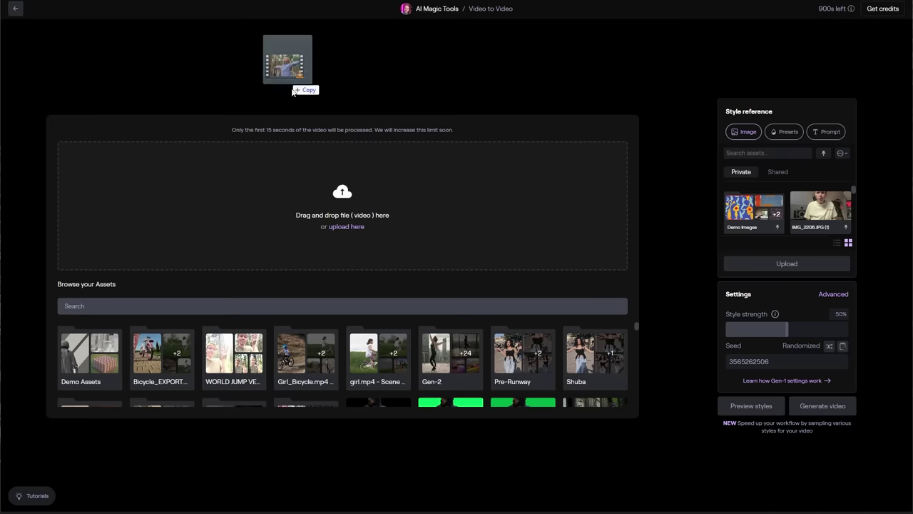
{"action": "left_click_drag", "start_coordinate": [348, 47], "coordinate": [418, 325]}
{"action": "left_click", "coordinate": [825, 132]}
{"action": "type", "text": "Make it look l"}
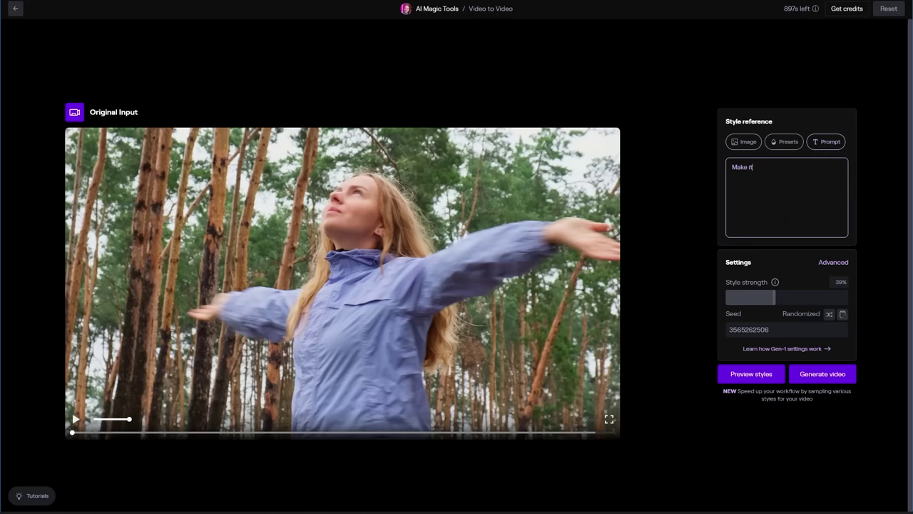